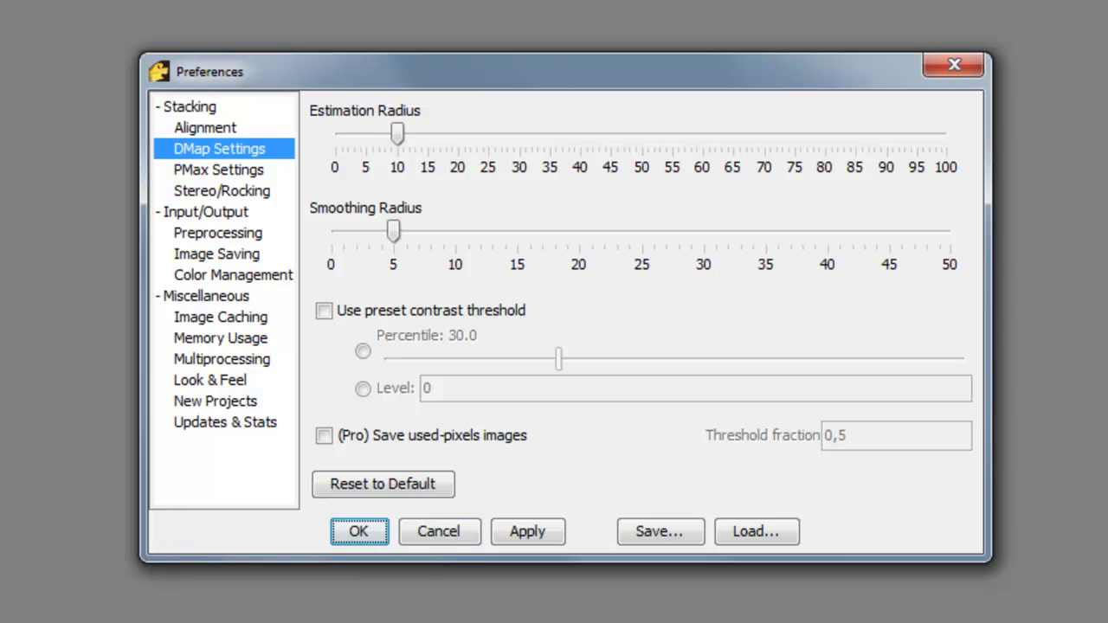
# - Examine the preset contrast threshold option in the DMap settings and the Alignment preferences, ending back at DMap Settings
pyautogui.click(330, 315)
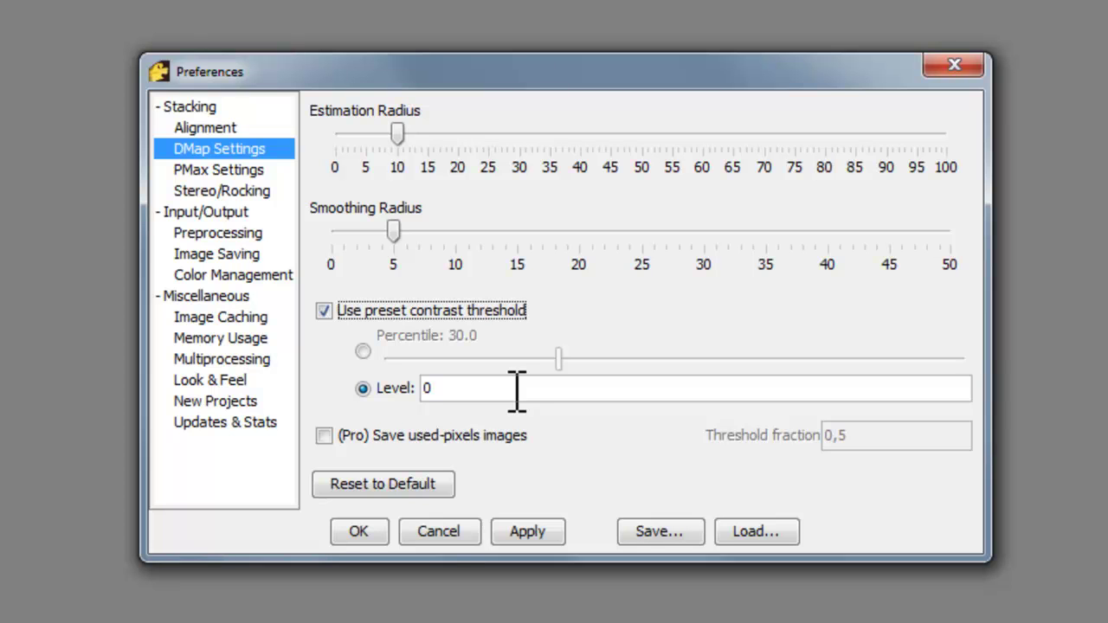
pyautogui.click(323, 311)
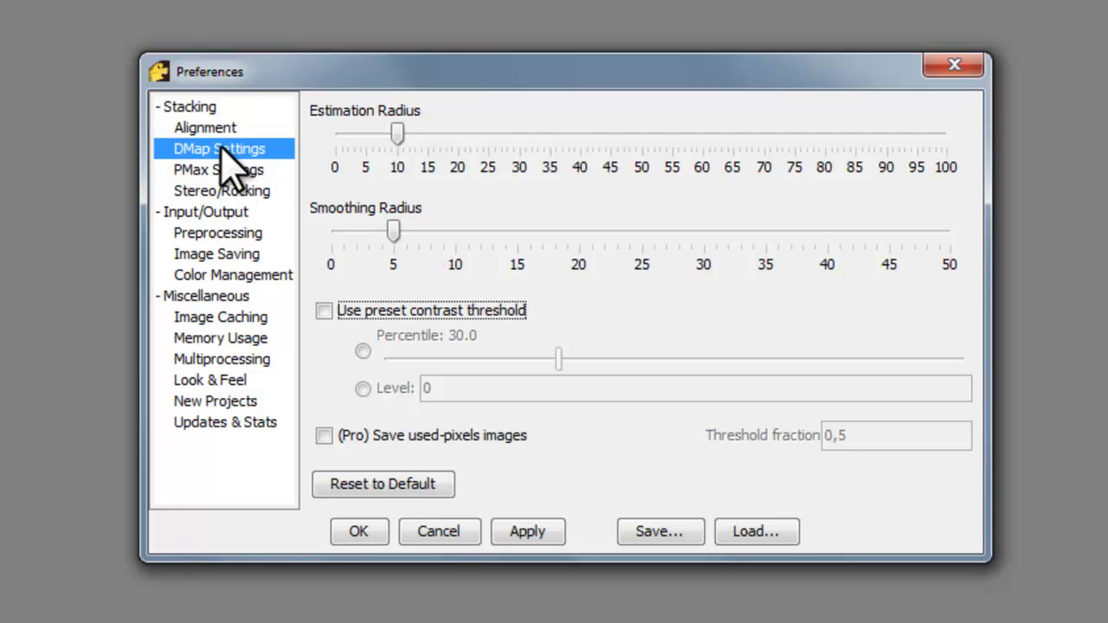
pyautogui.click(201, 122)
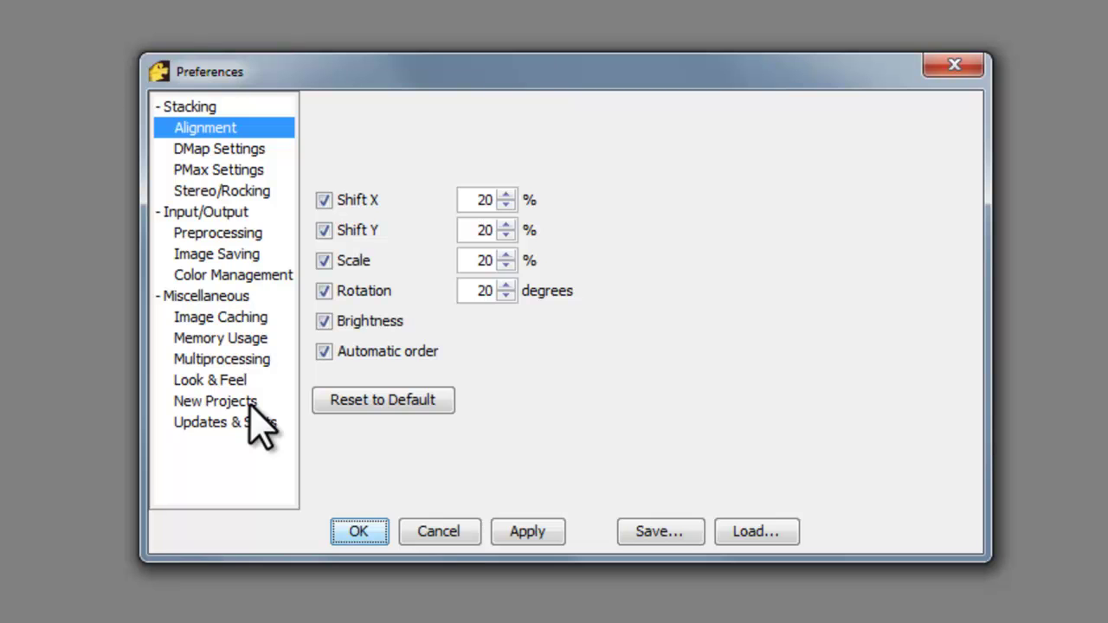
pyautogui.click(229, 154)
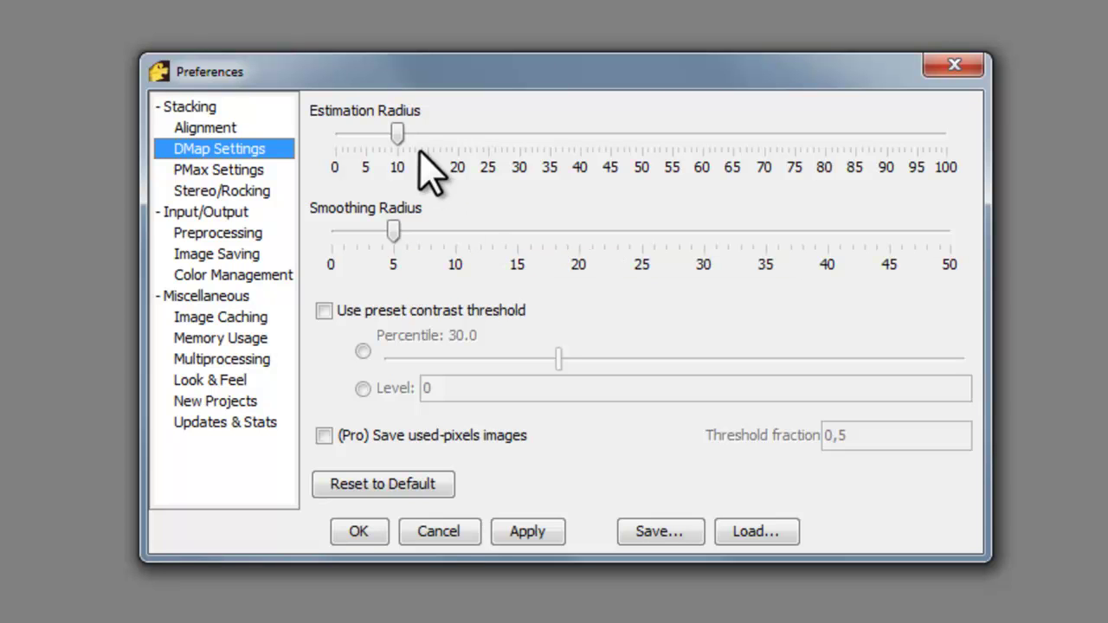
# - Try a higher DMap Estimation Radius of about 40 with different Smoothing Radius values
pyautogui.moveTo(399, 133); pyautogui.dragTo(583, 156)
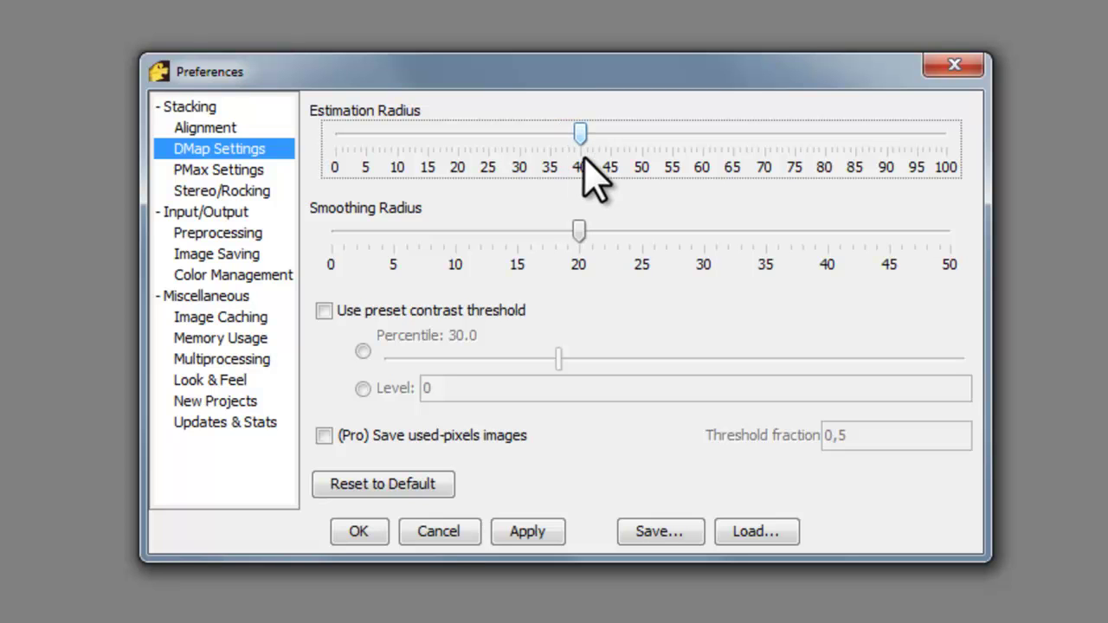
pyautogui.moveTo(588, 230); pyautogui.dragTo(477, 232)
pyautogui.moveTo(579, 132)
pyautogui.mouseDown()
pyautogui.moveTo(663, 138)
pyautogui.moveTo(482, 141)
pyautogui.moveTo(582, 142)
pyautogui.mouseUp()
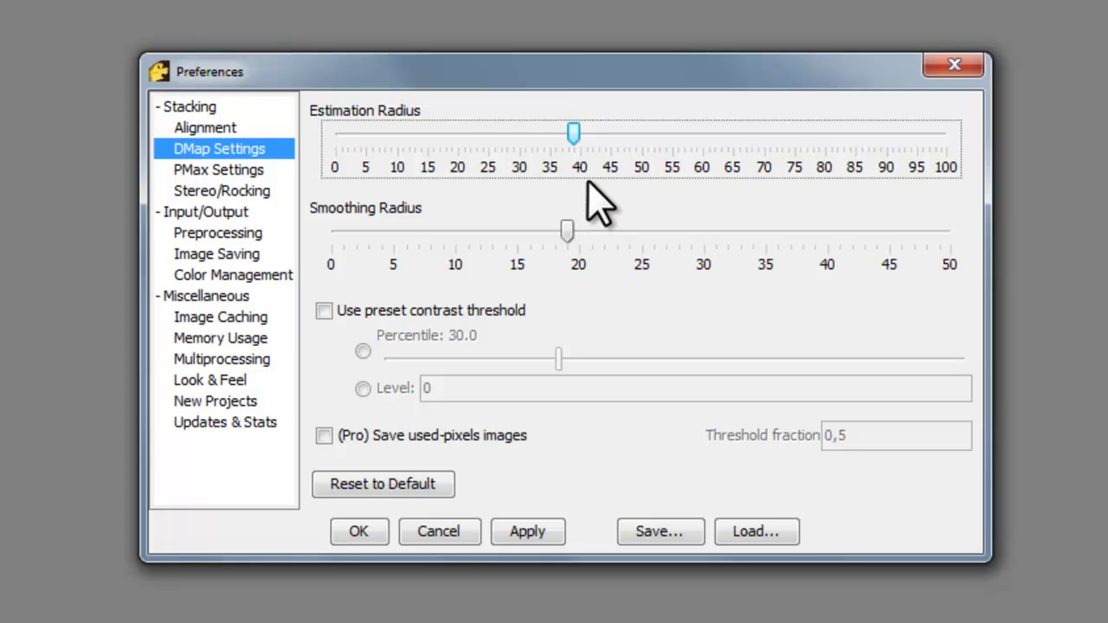
# - Reset the DMap settings to their defaults, apply them and close the preferences
pyautogui.click(433, 468)
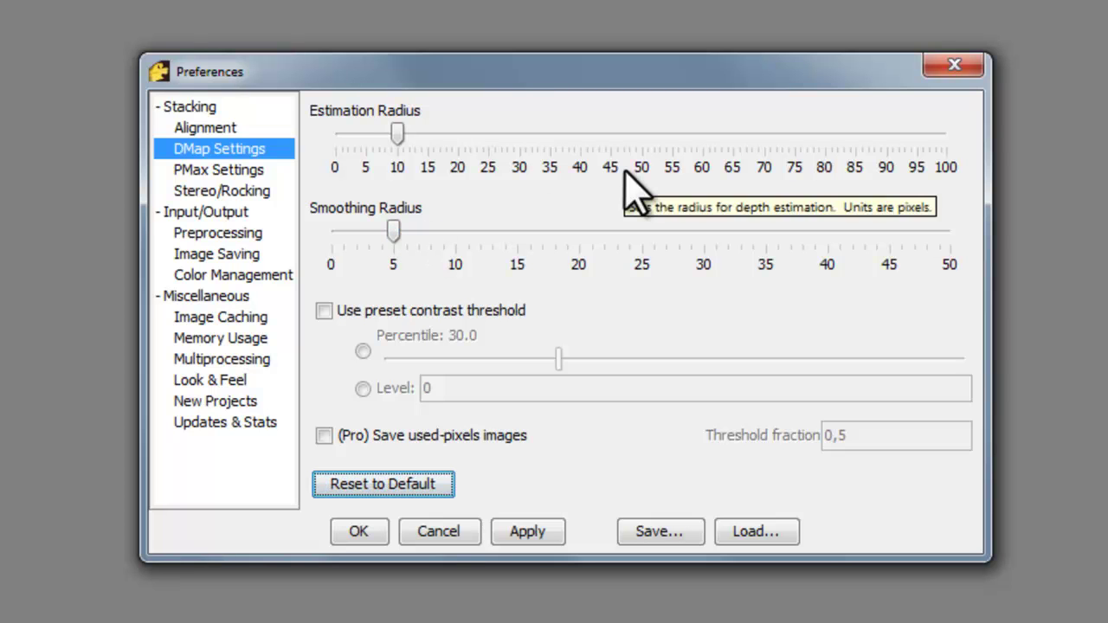
pyautogui.click(527, 531)
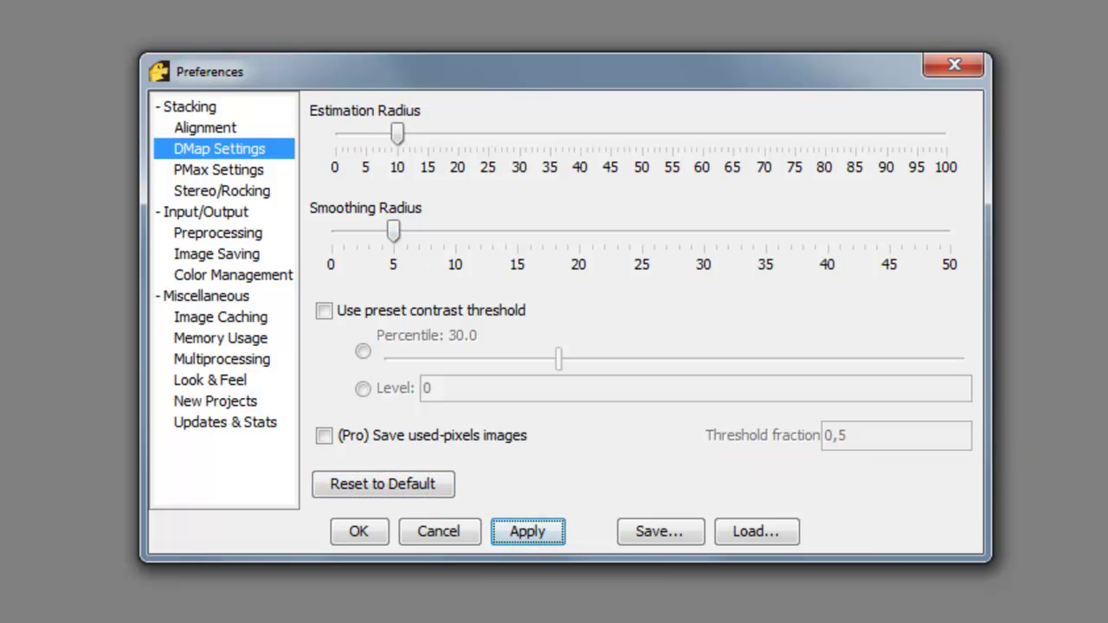
pyautogui.click(360, 530)
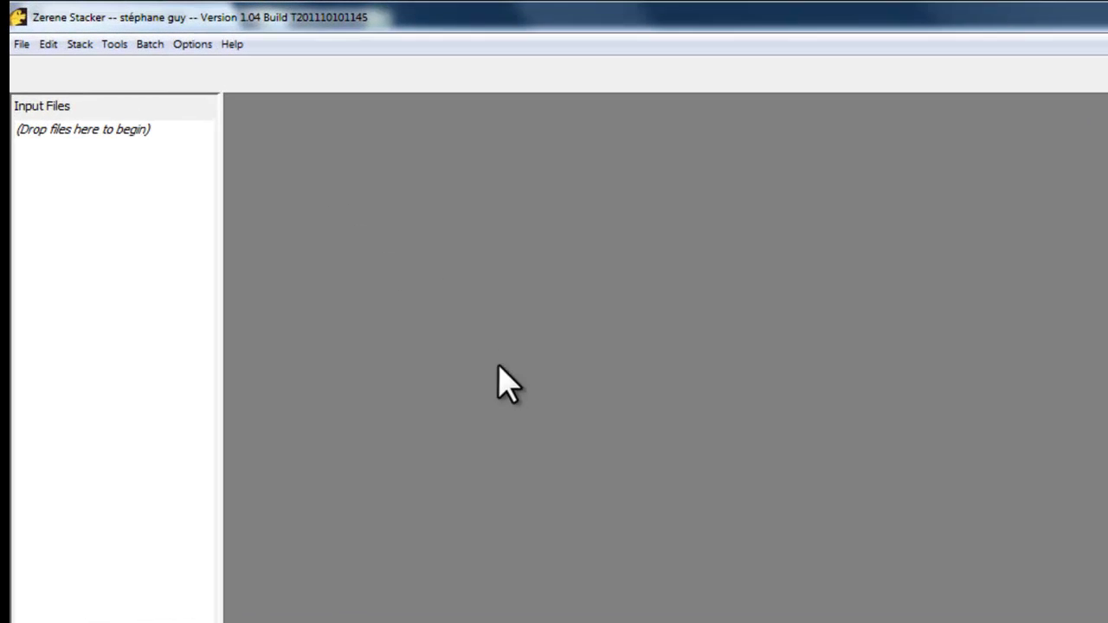
# - Add the source images IMG_3426.TIF through IMG_3468.TIF from the Araignée folder to the project
pyautogui.click(18, 45)
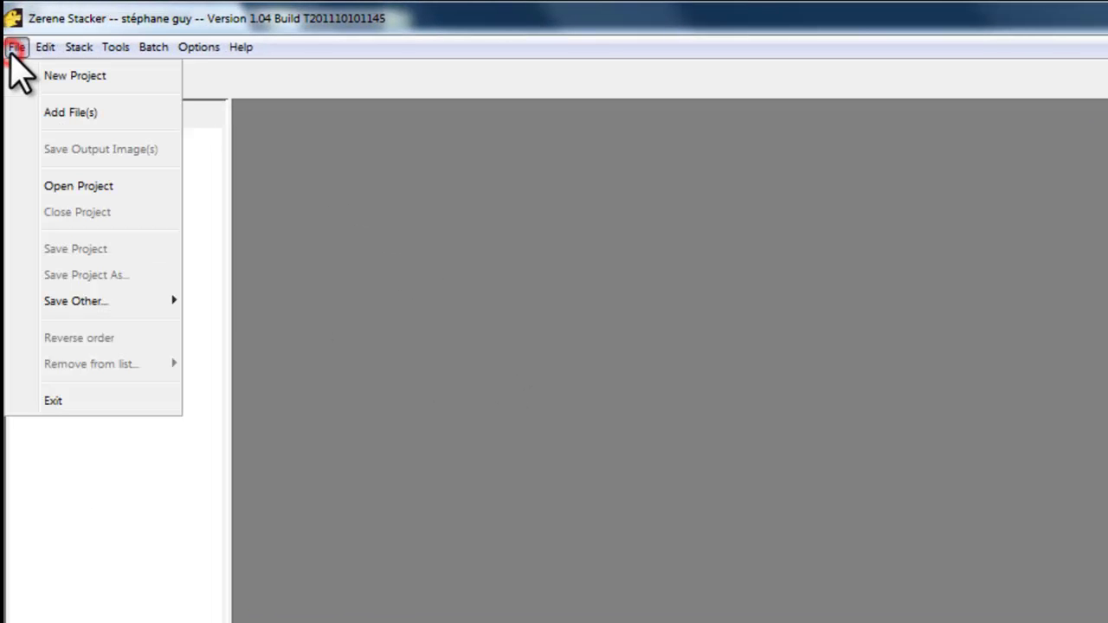
pyautogui.click(50, 110)
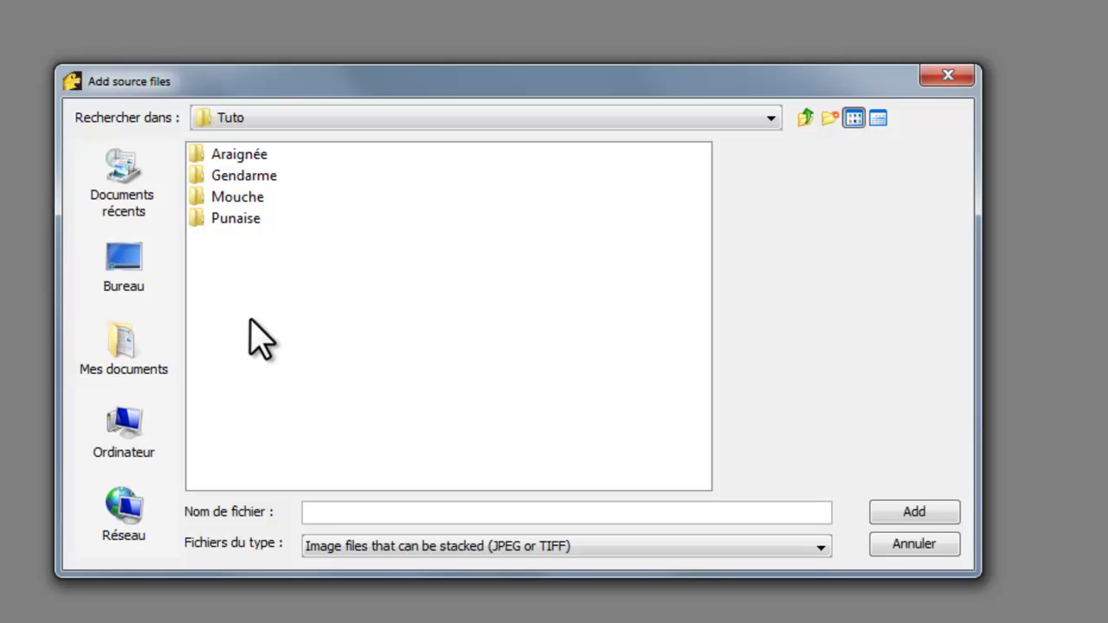
pyautogui.click(241, 154)
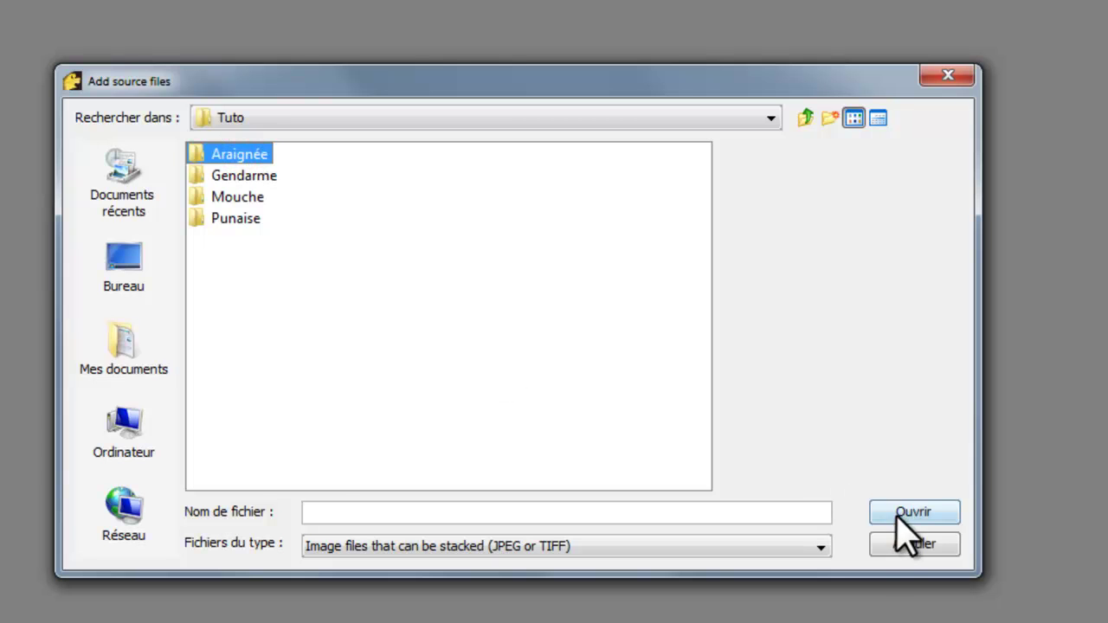
pyautogui.click(900, 518)
pyautogui.click(265, 156)
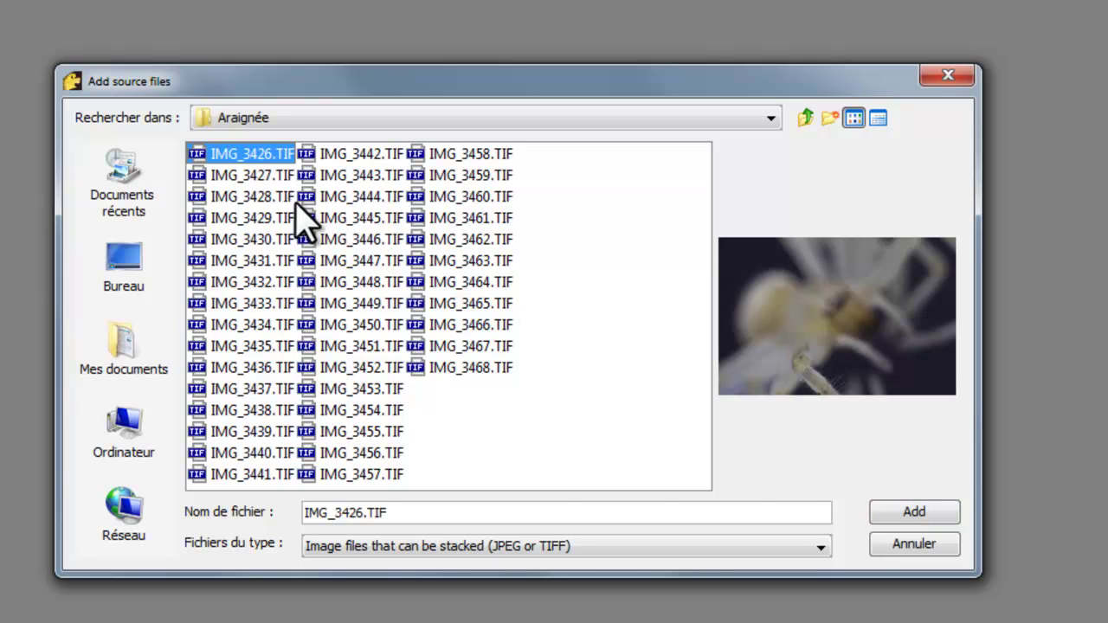
pyautogui.keyDown('shift'); pyautogui.click(449, 367); pyautogui.keyUp('shift')
pyautogui.click(935, 512)
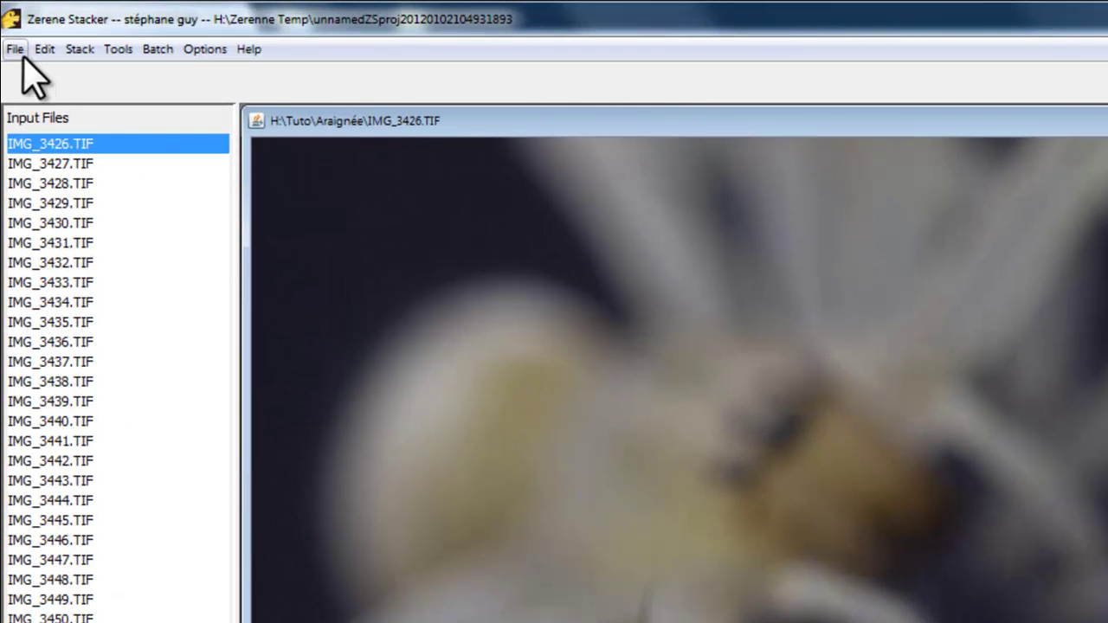
# - Align and stack all images with DMap at a contrast threshold percentile of 29.8, and view the output image at 25% scale
pyautogui.click(78, 52)
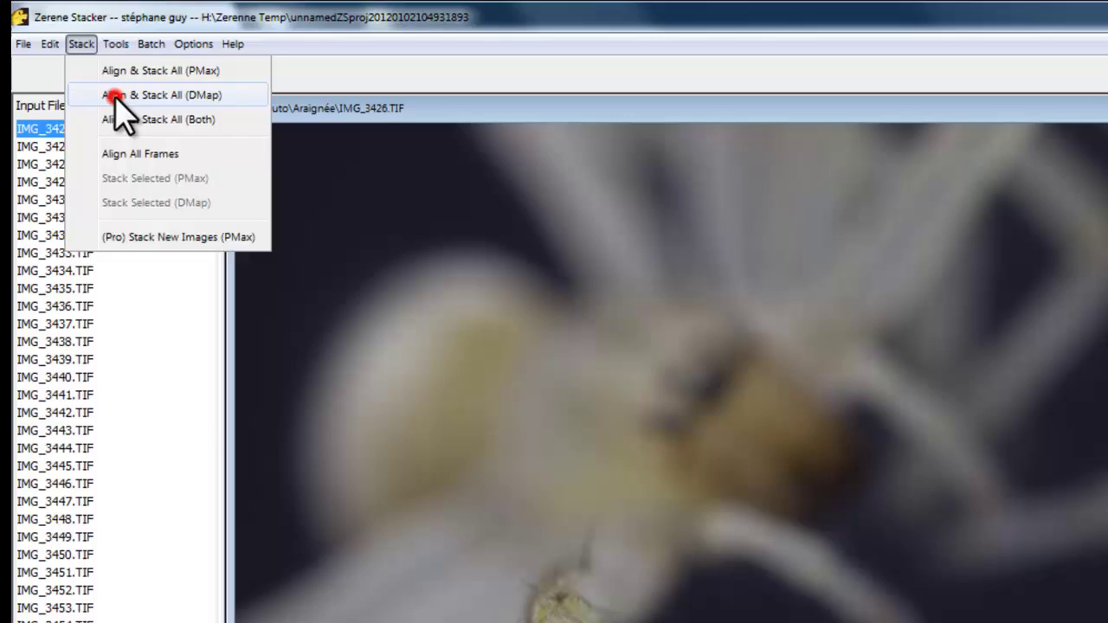
pyautogui.click(115, 106)
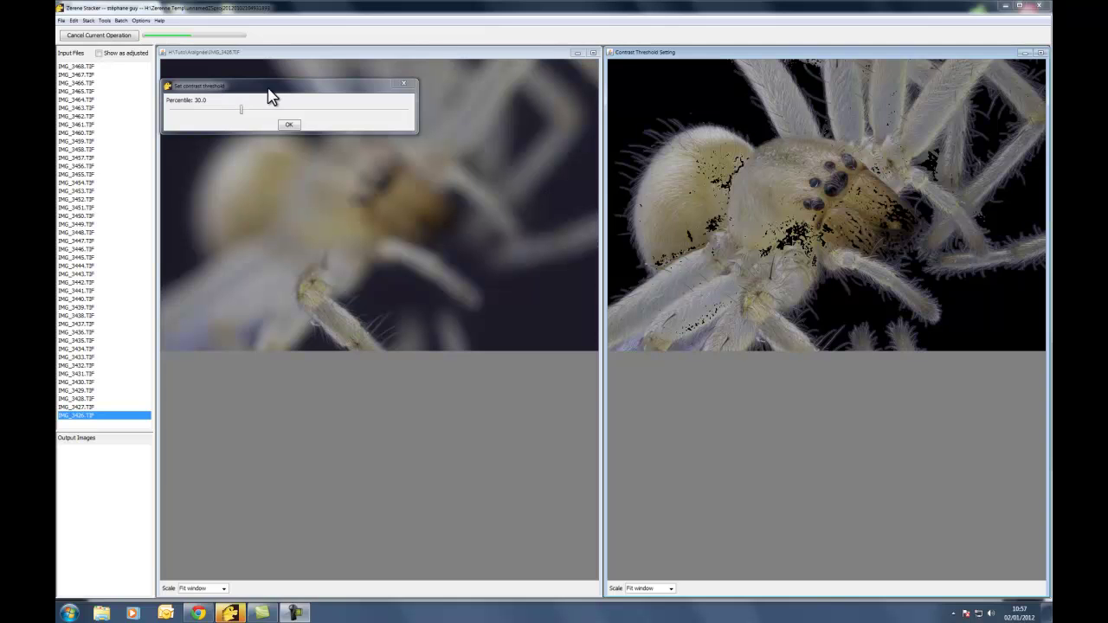
pyautogui.moveTo(270, 95); pyautogui.dragTo(613, 524)
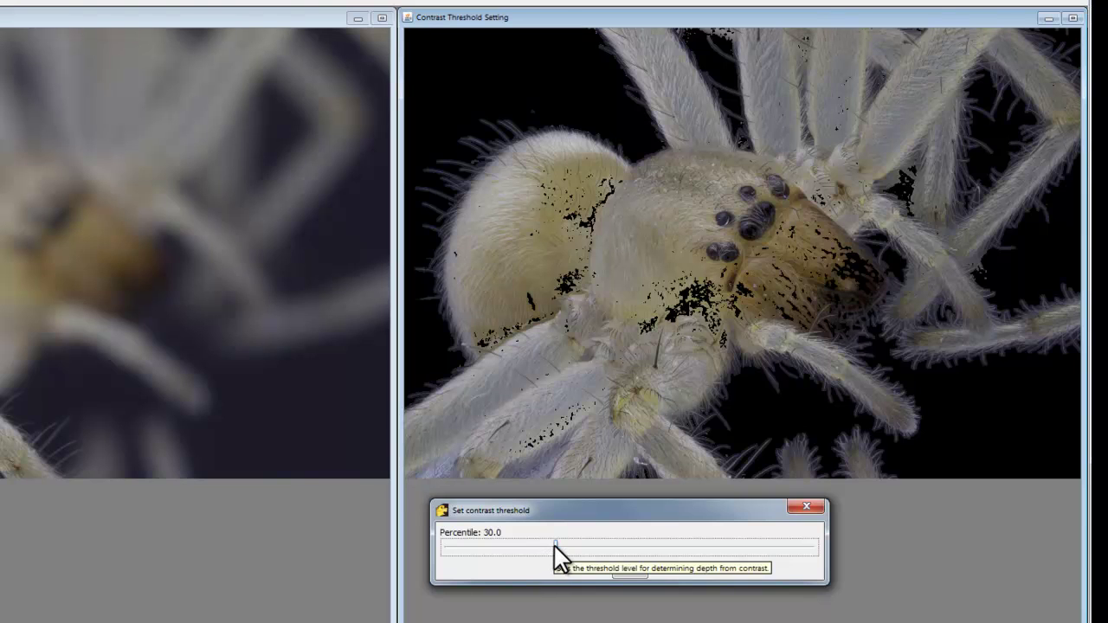
pyautogui.moveTo(553, 543)
pyautogui.mouseDown()
pyautogui.moveTo(574, 549)
pyautogui.moveTo(542, 547)
pyautogui.mouseUp()
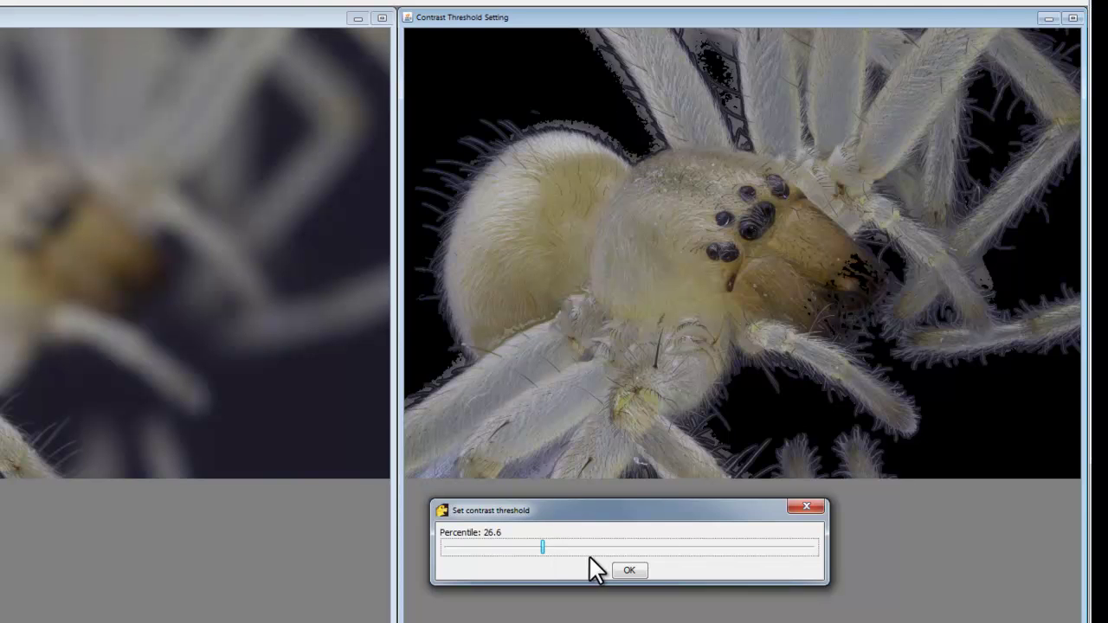
pyautogui.click(540, 547)
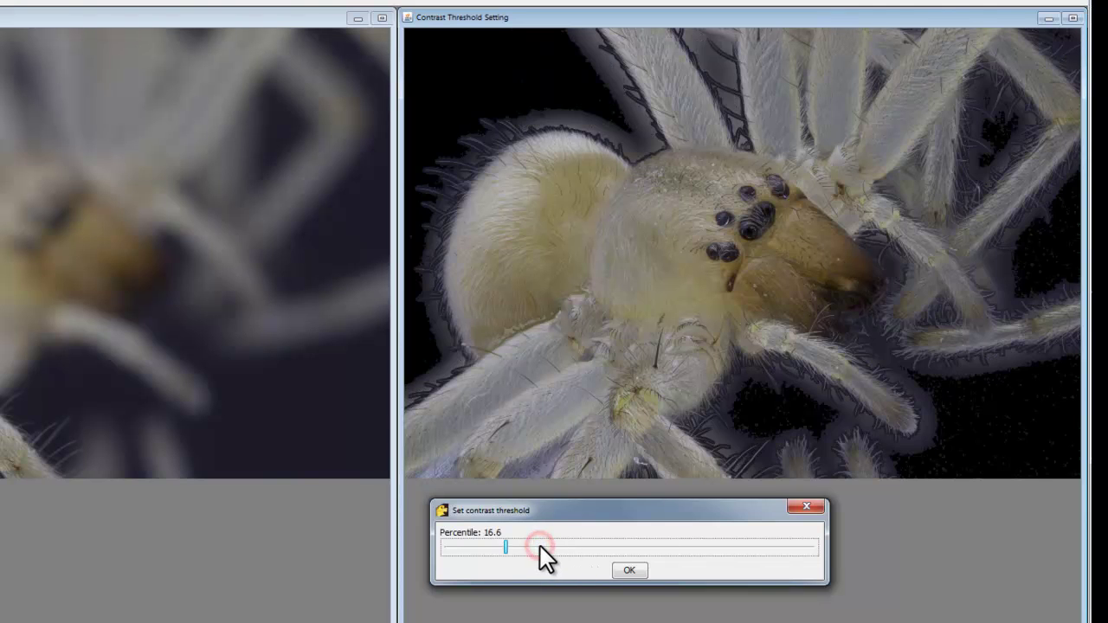
pyautogui.moveTo(515, 551); pyautogui.dragTo(554, 554)
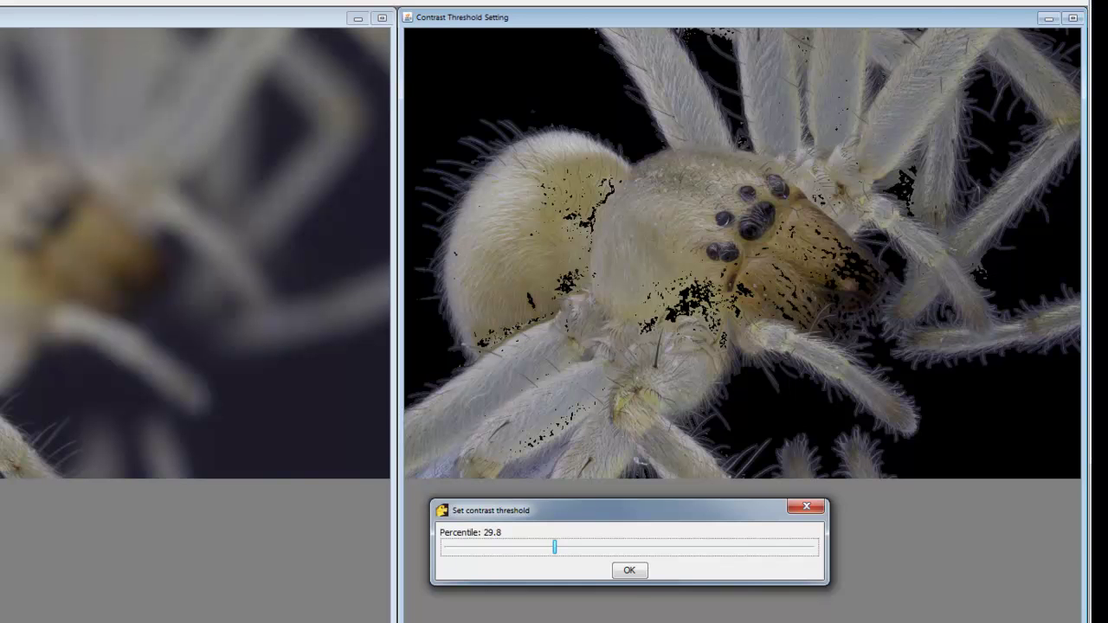
pyautogui.click(632, 569)
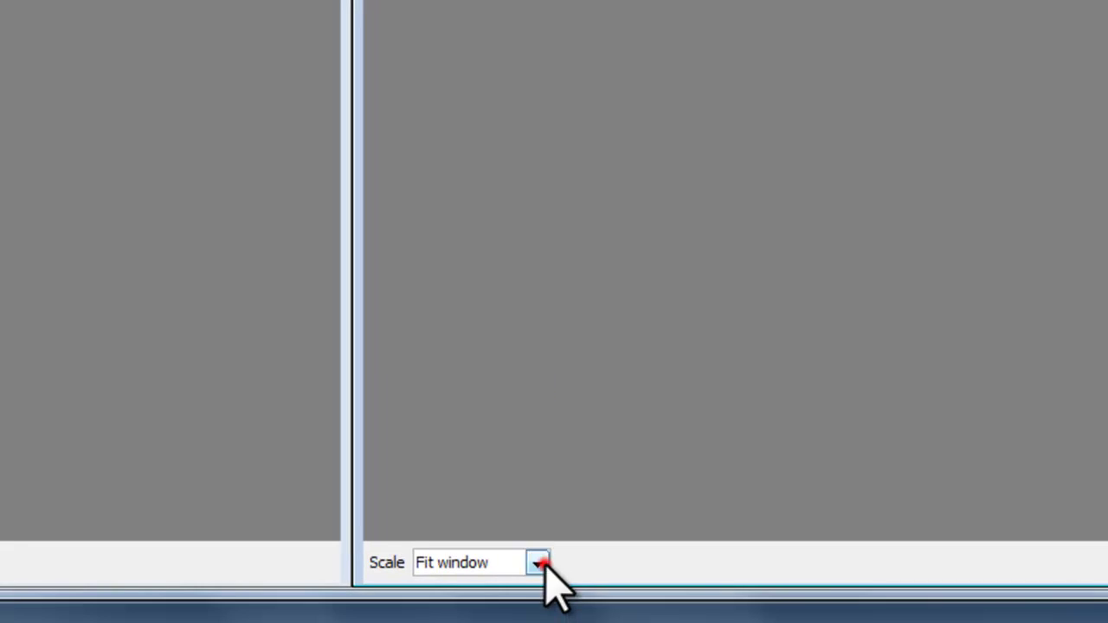
pyautogui.click(668, 589)
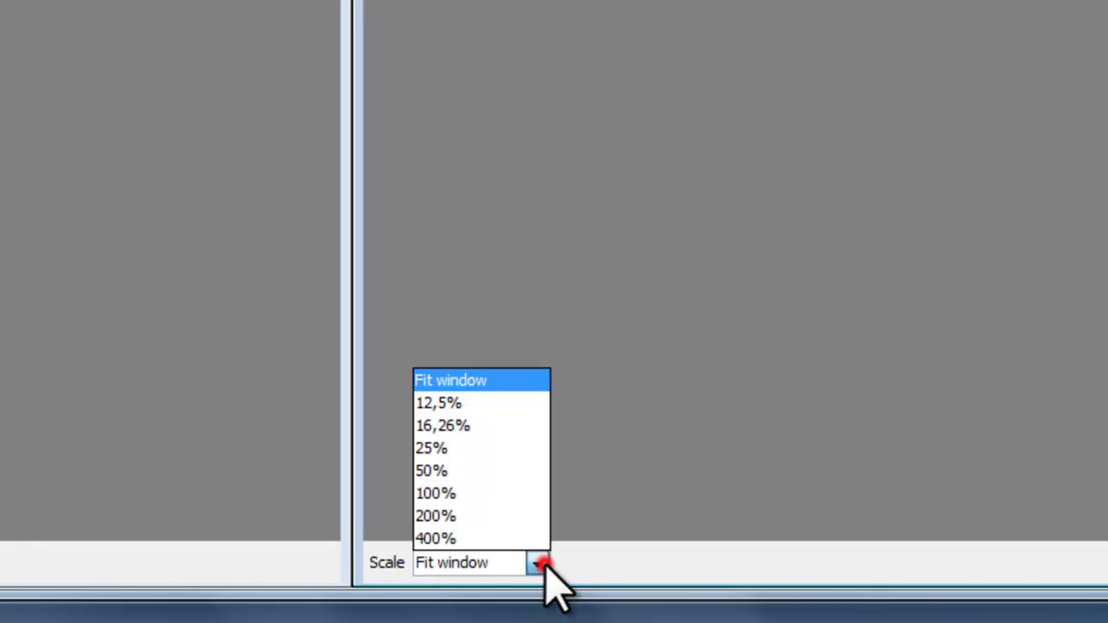
pyautogui.click(490, 449)
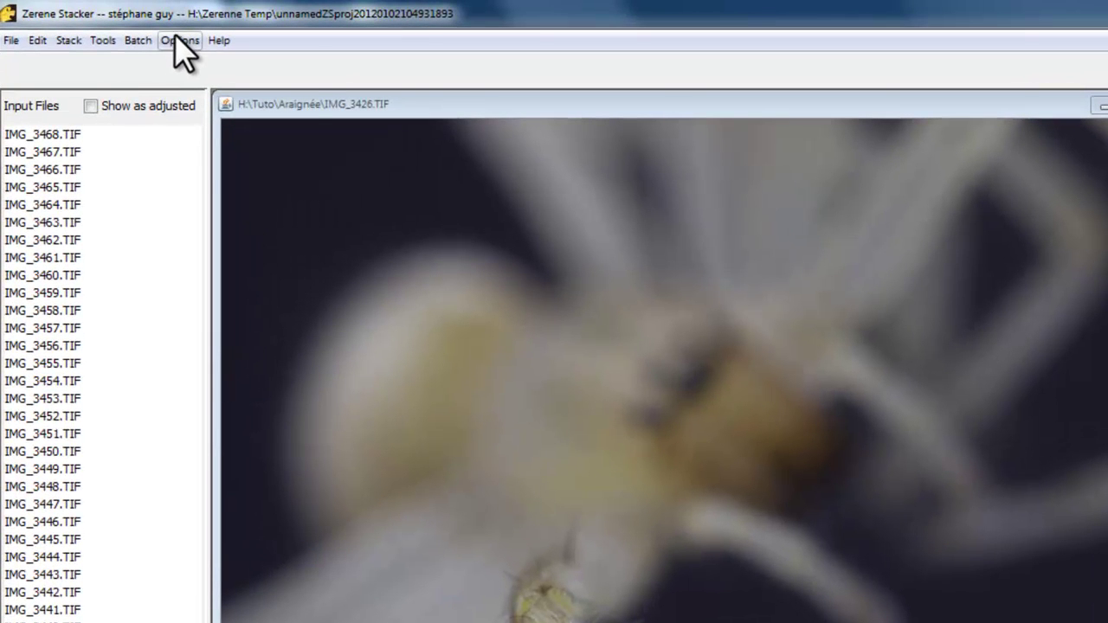
# - Set the DMap Estimation Radius to 5 and Smoothing Radius to 2 in the preferences and apply the change
pyautogui.click(176, 39)
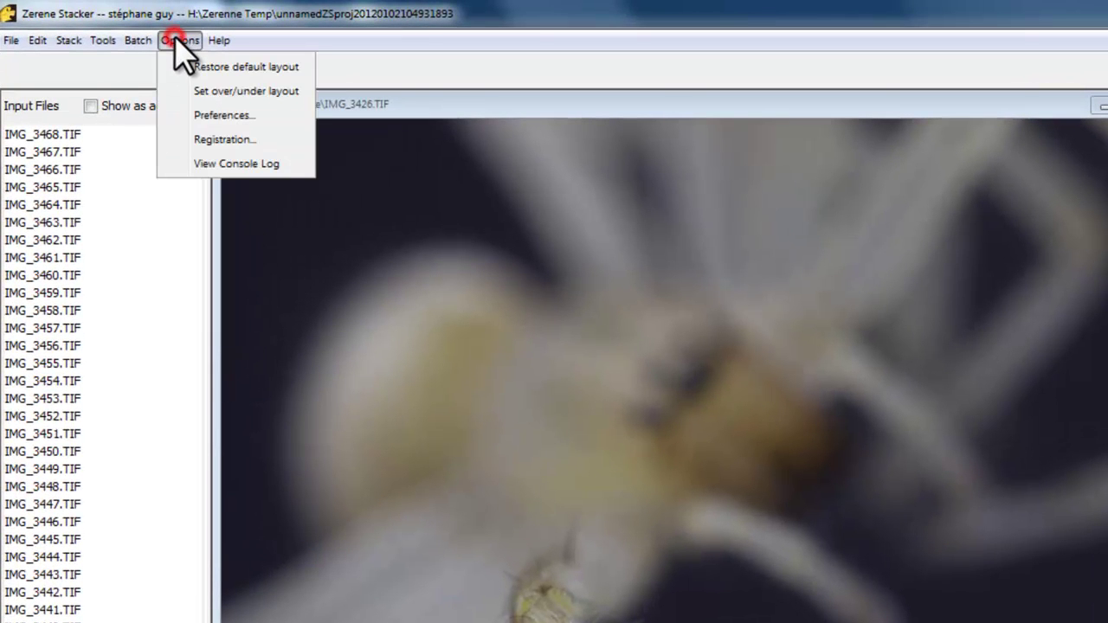
pyautogui.click(212, 117)
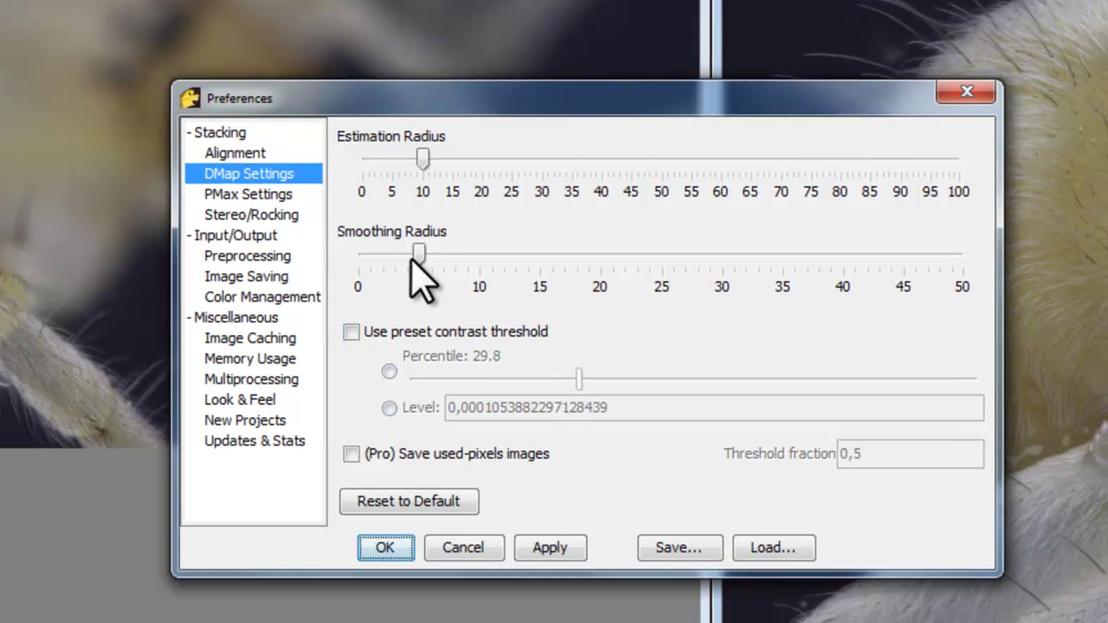
pyautogui.moveTo(424, 160); pyautogui.dragTo(392, 158)
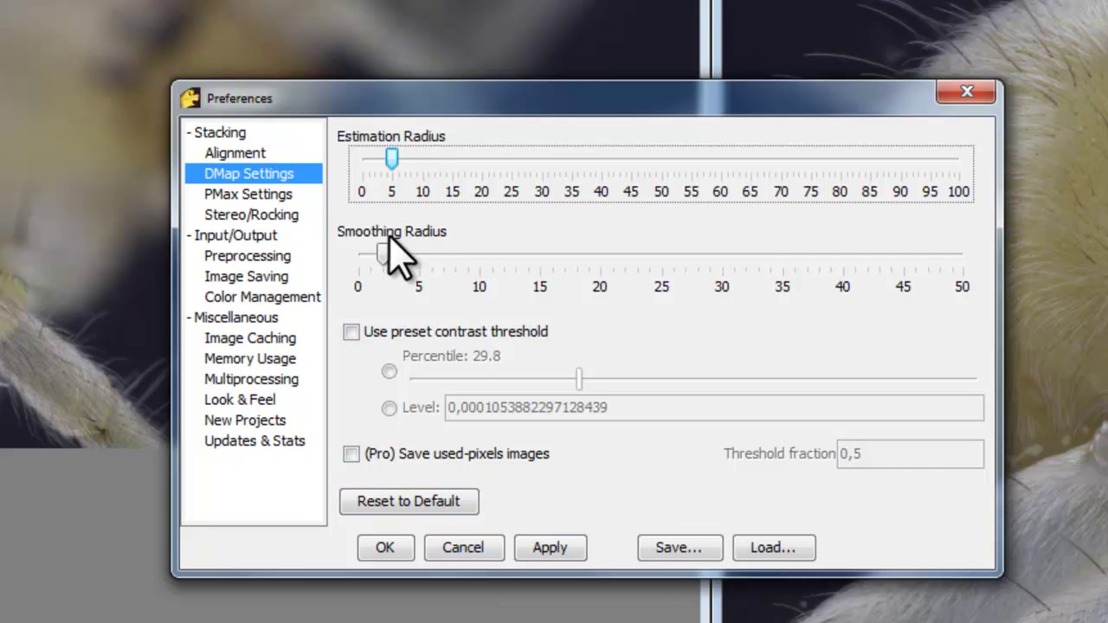
pyautogui.click(552, 543)
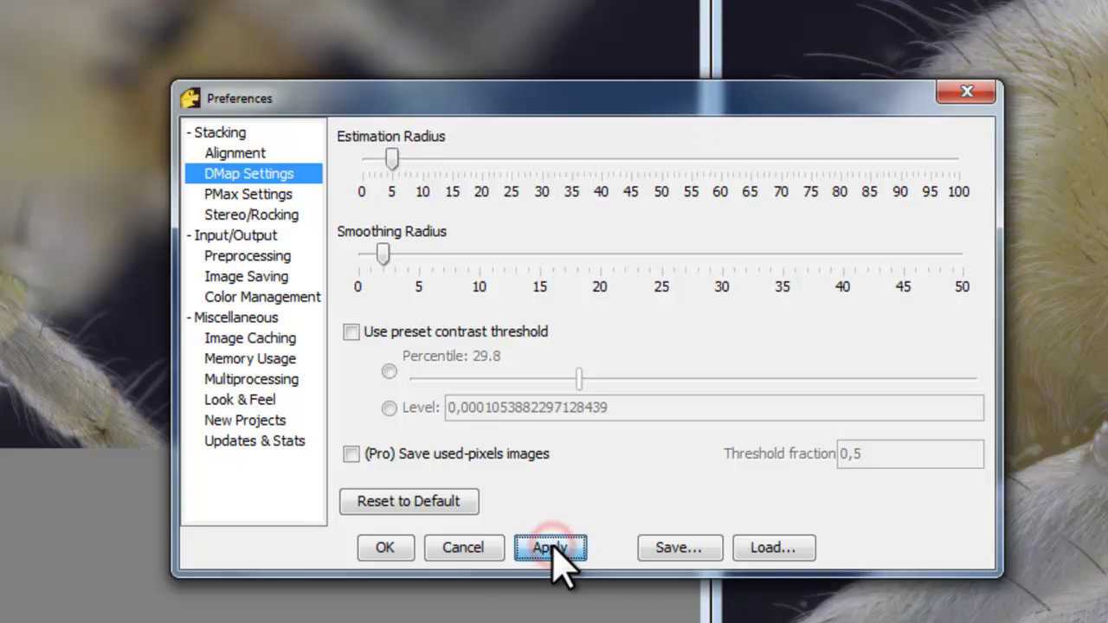
pyautogui.click(386, 547)
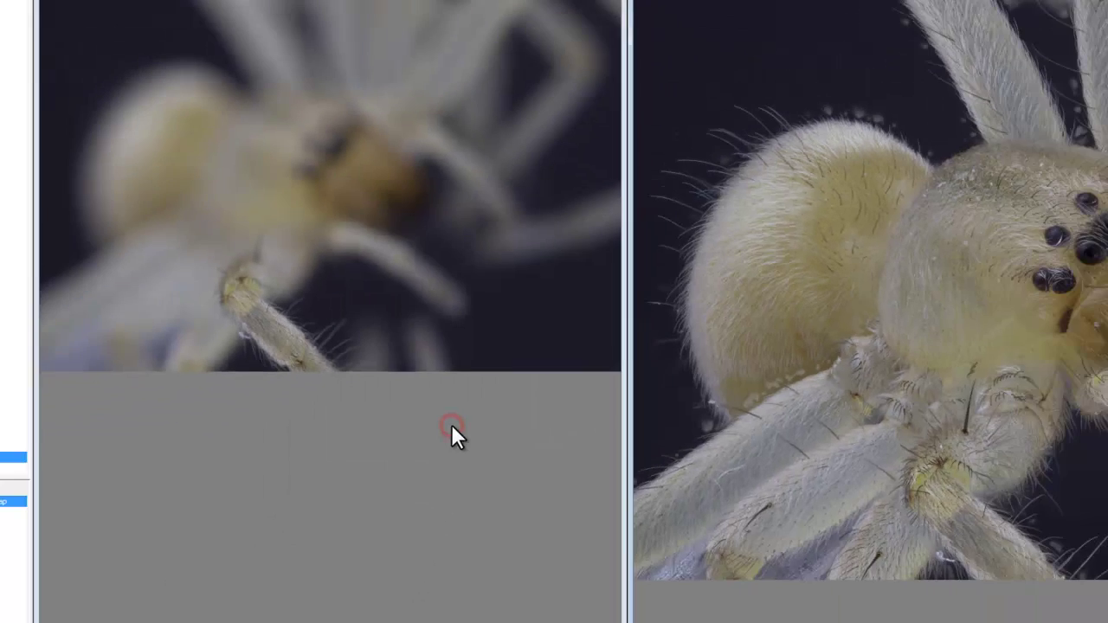
# - Align and stack all images with DMap again and place the contrast threshold dialog below the spider preview
pyautogui.click(88, 20)
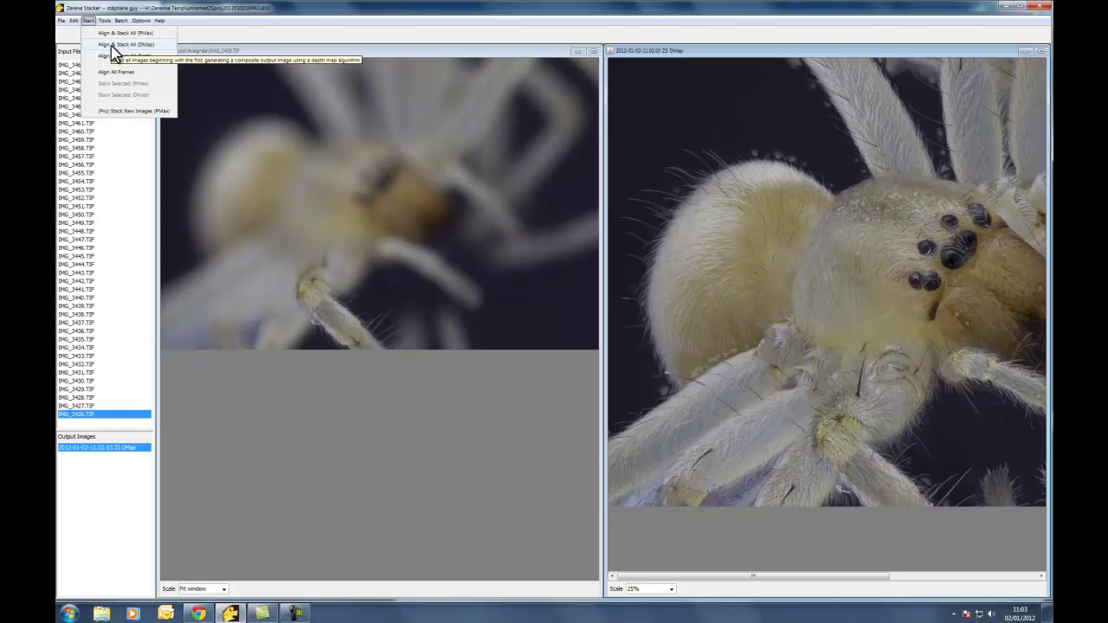
pyautogui.click(110, 45)
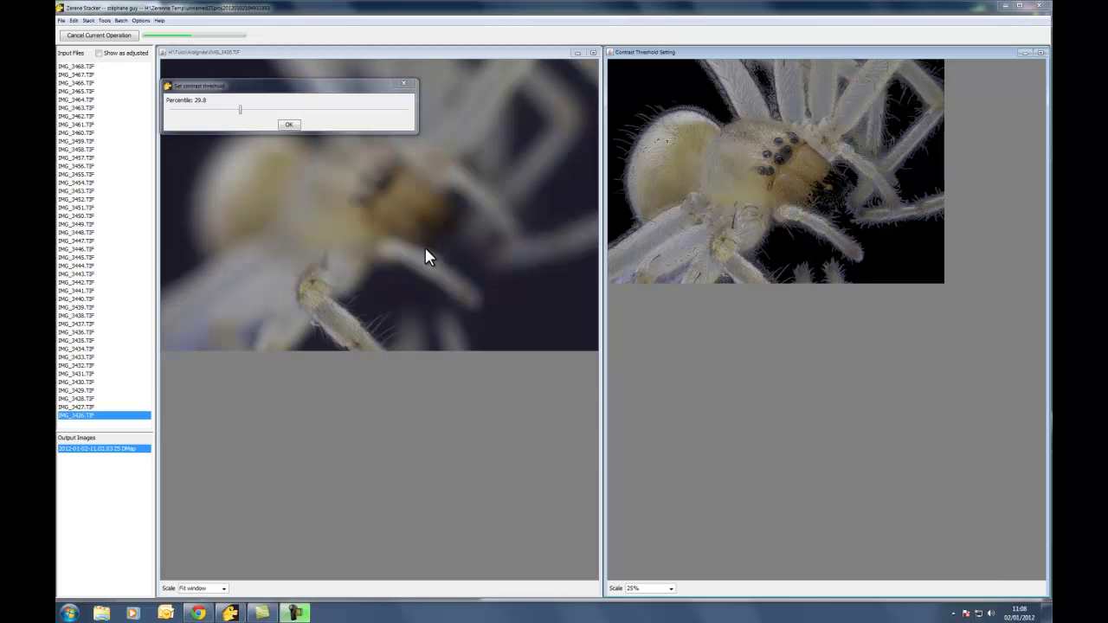
pyautogui.moveTo(291, 89); pyautogui.dragTo(755, 317)
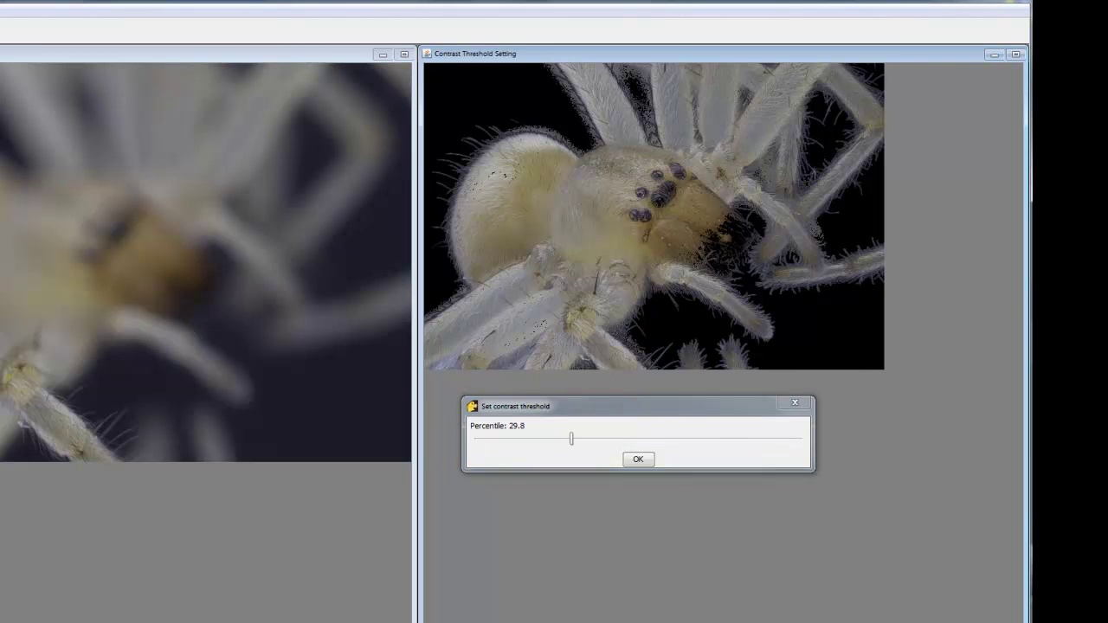
pyautogui.moveTo(684, 399); pyautogui.dragTo(695, 518)
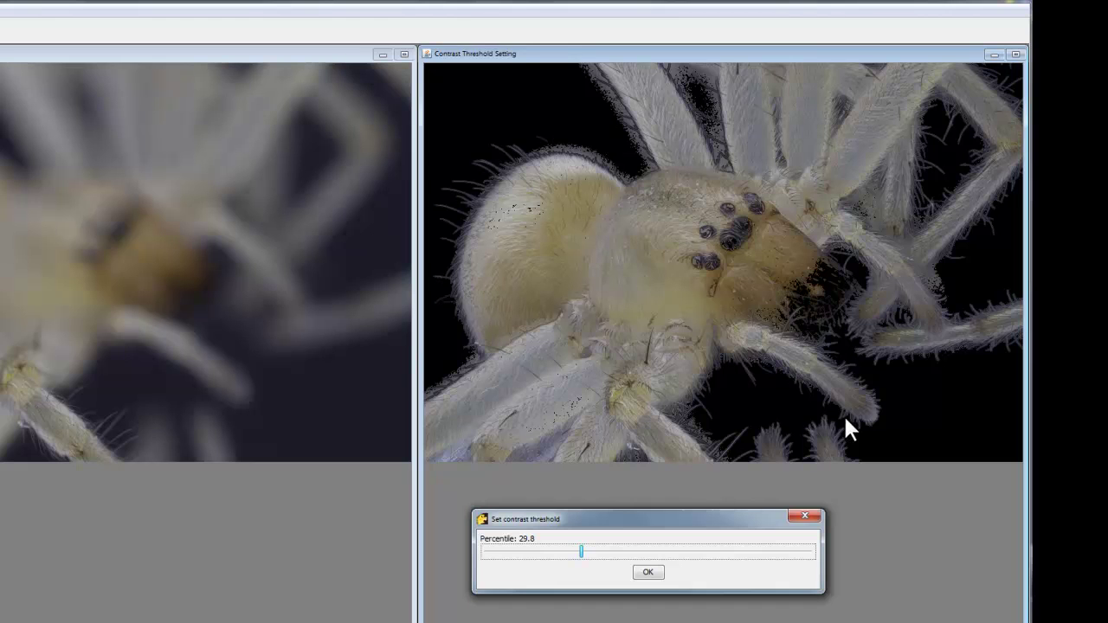
# - Try different contrast thresholds on the spider preview, settle on a percentile of 44.6 and accept it to run the stack
pyautogui.moveTo(579, 549)
pyautogui.mouseDown()
pyautogui.moveTo(546, 554)
pyautogui.moveTo(563, 553)
pyautogui.mouseUp()
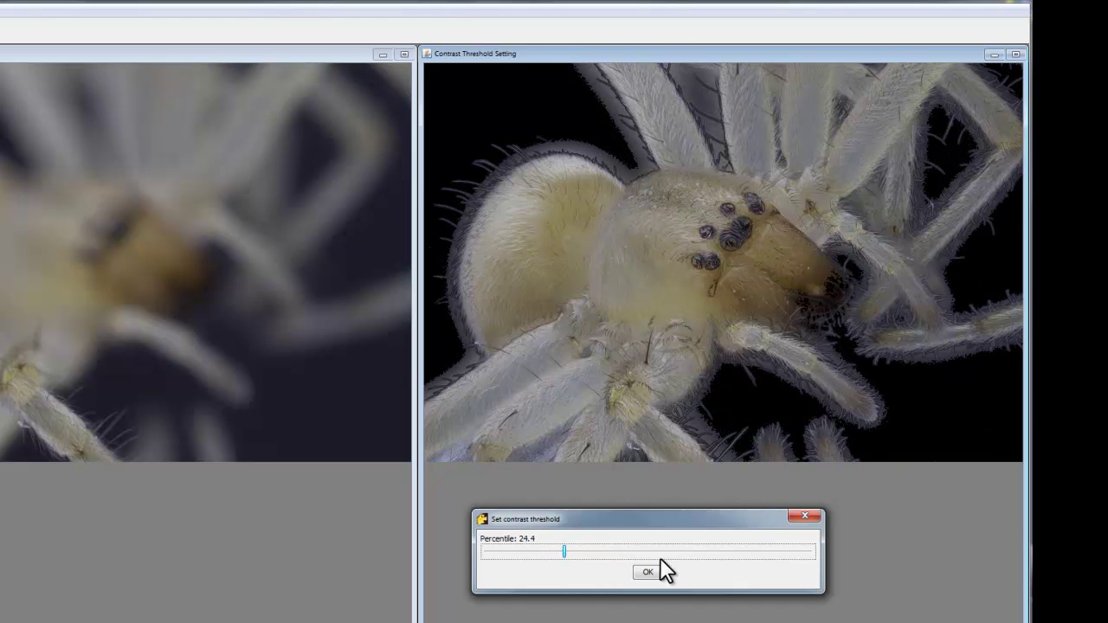
pyautogui.moveTo(564, 552)
pyautogui.mouseDown()
pyautogui.moveTo(636, 557)
pyautogui.moveTo(620, 561)
pyautogui.mouseUp()
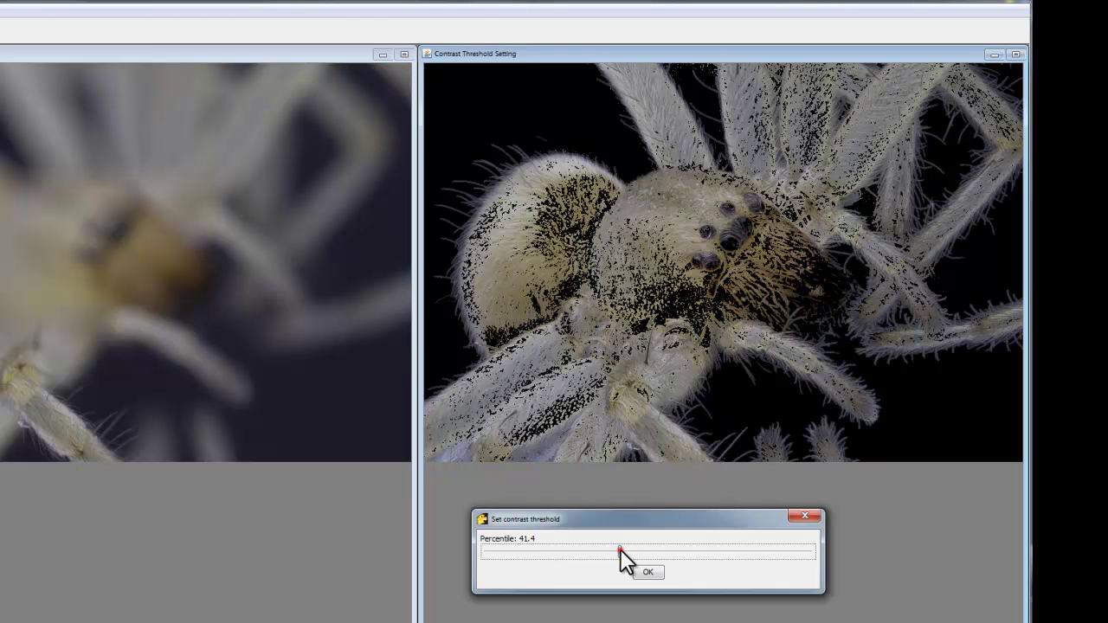
pyautogui.moveTo(620, 548); pyautogui.dragTo(635, 552)
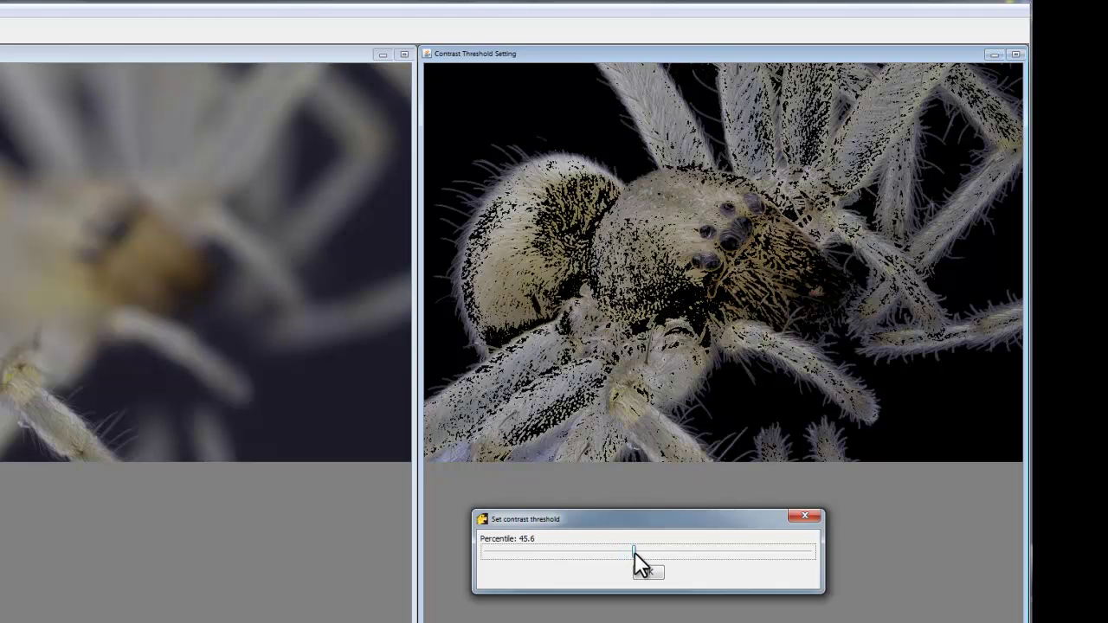
pyautogui.moveTo(632, 555); pyautogui.dragTo(629, 555)
pyautogui.click(648, 572)
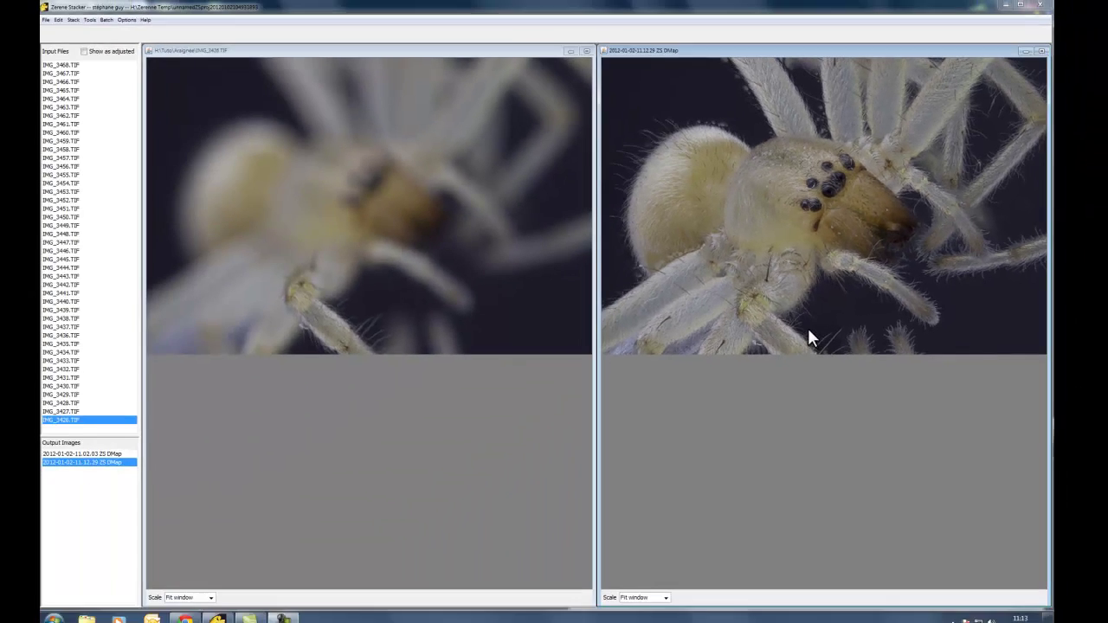
# - Examine the new DMap output across the spider's head and legs at 50% scale, return to Fit window, and display the first DMap output
pyautogui.click(670, 589)
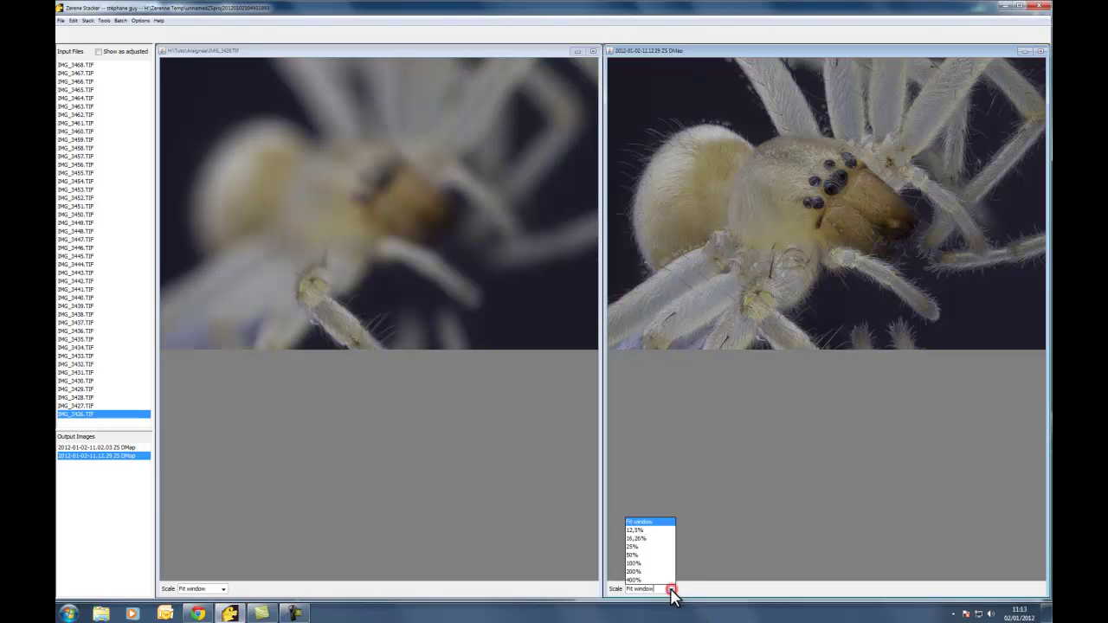
pyautogui.click(655, 554)
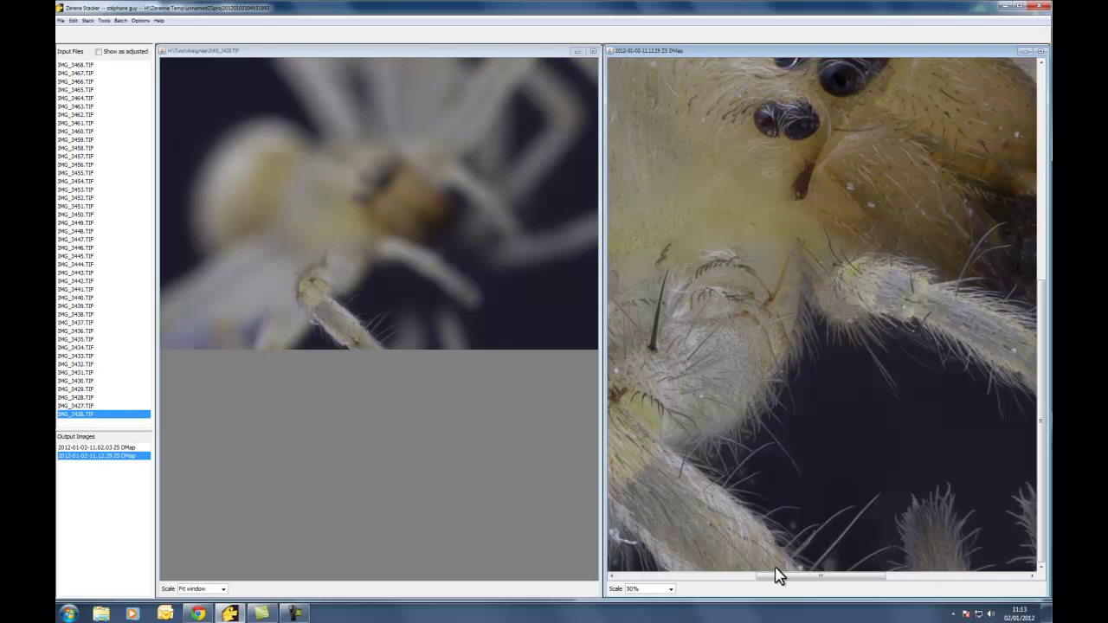
pyautogui.moveTo(806, 574); pyautogui.dragTo(889, 578)
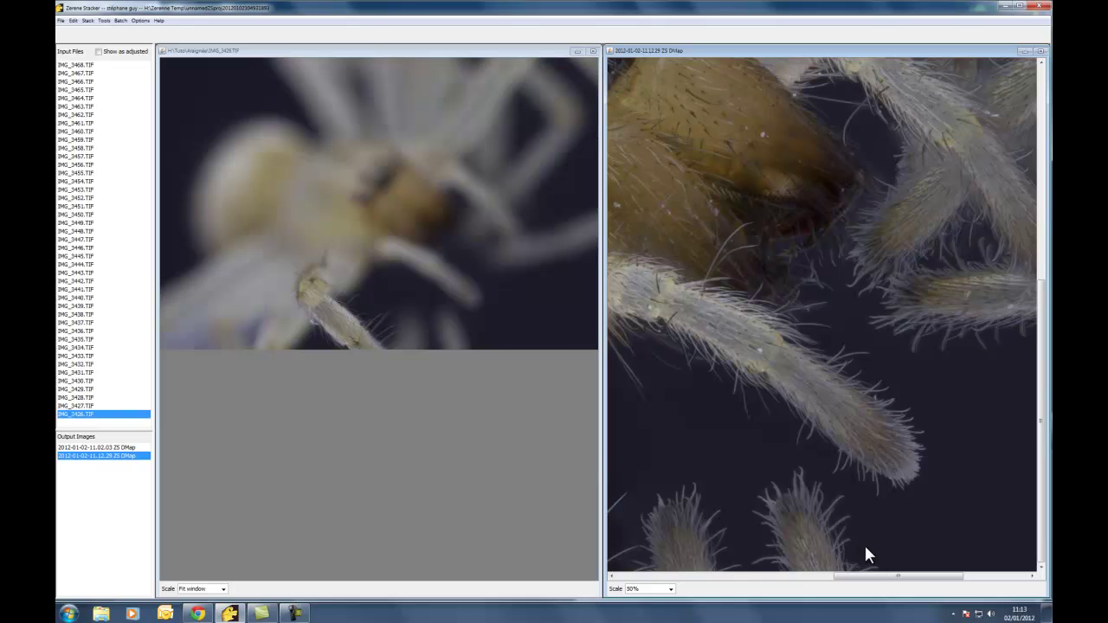
pyautogui.moveTo(876, 577); pyautogui.dragTo(794, 589)
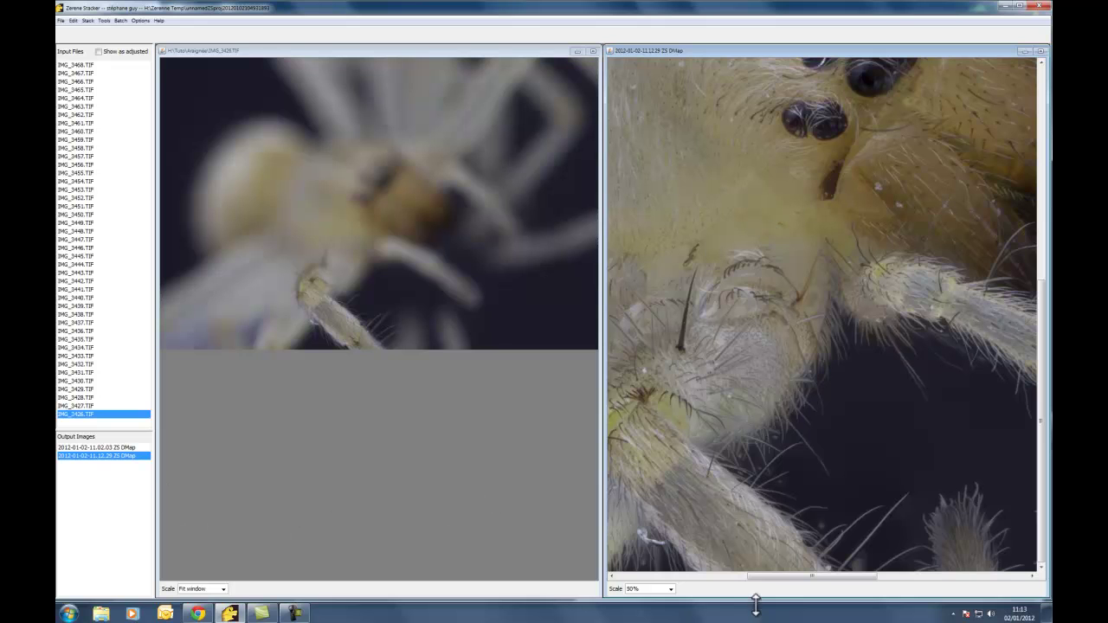
pyautogui.click(669, 589)
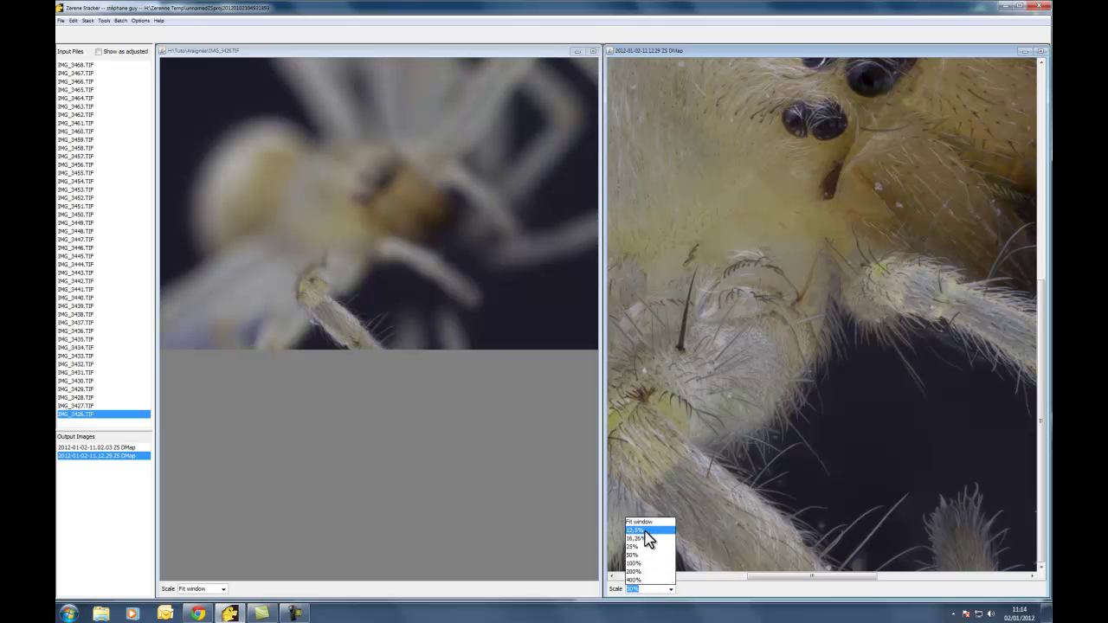
pyautogui.click(645, 522)
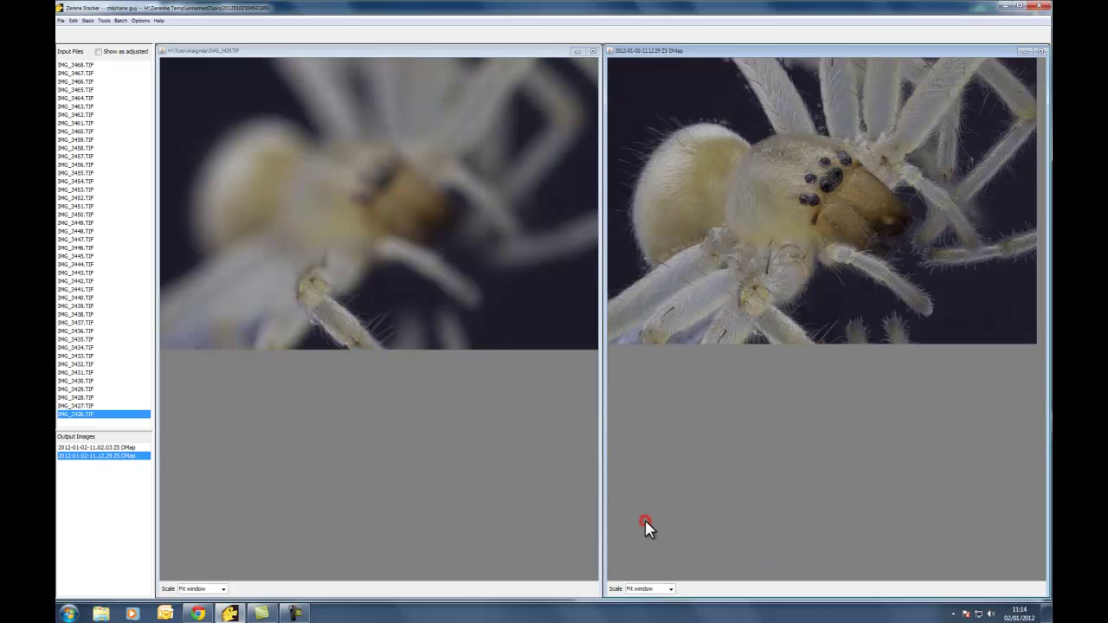
pyautogui.click(131, 448)
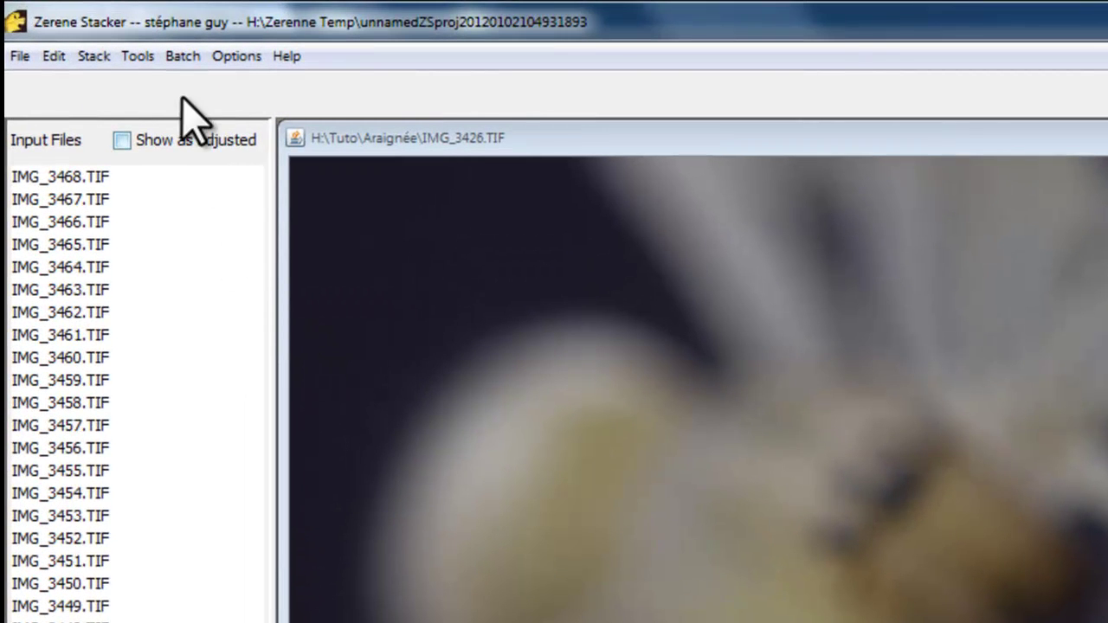
# - Set the DMap Estimation Radius to 30 and Smoothing Radius to 15 in the preferences and apply the change
pyautogui.click(237, 55)
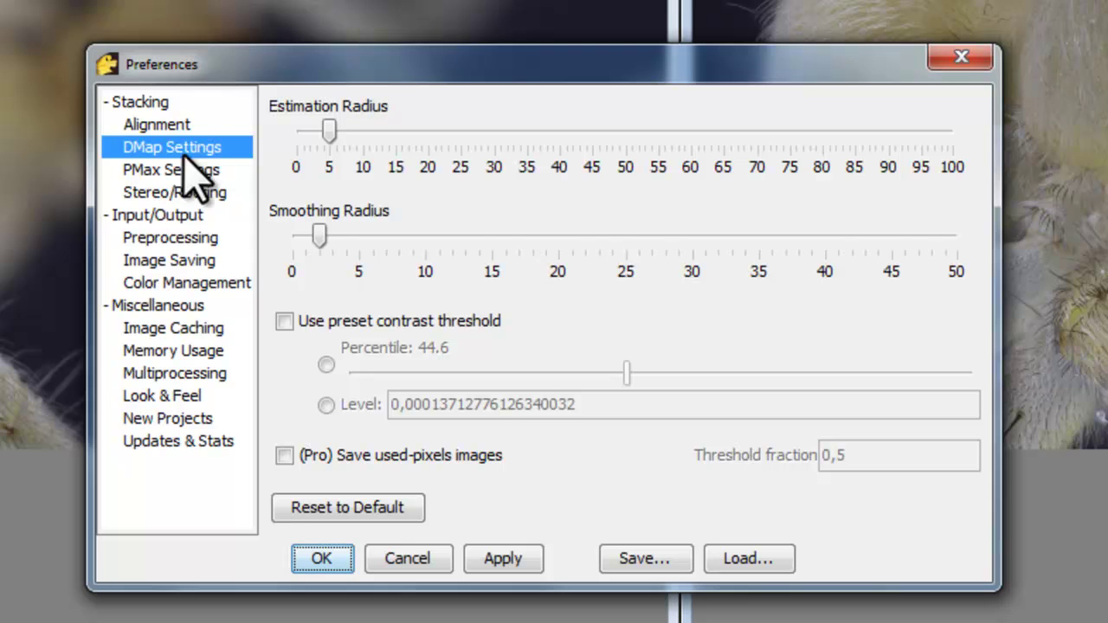
pyautogui.click(329, 130)
pyautogui.moveTo(329, 130); pyautogui.dragTo(496, 138)
pyautogui.click(503, 554)
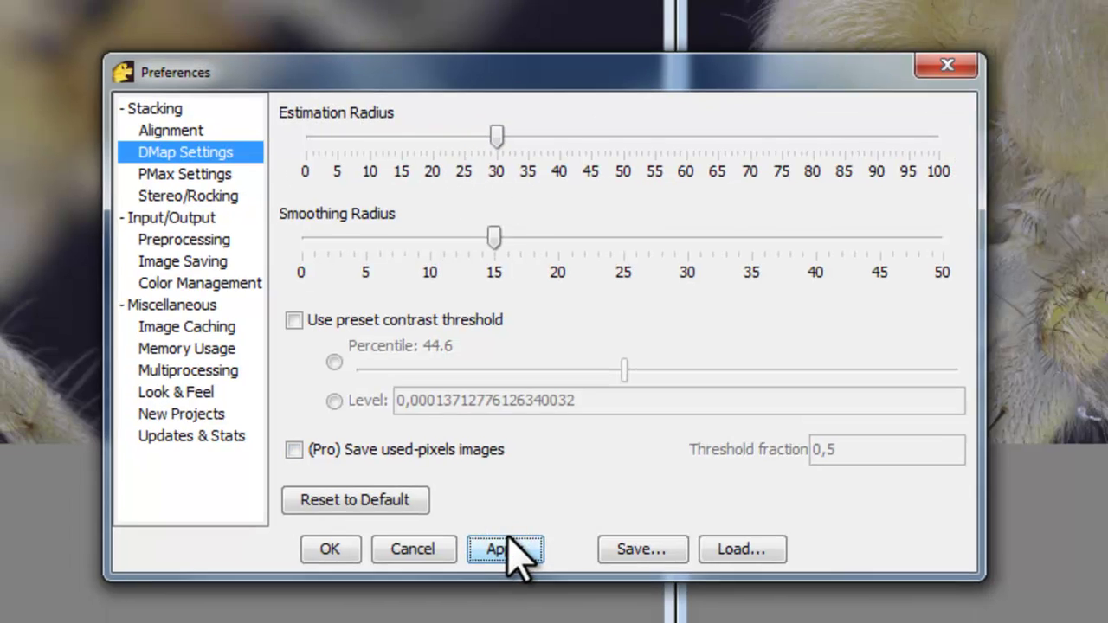
pyautogui.click(330, 549)
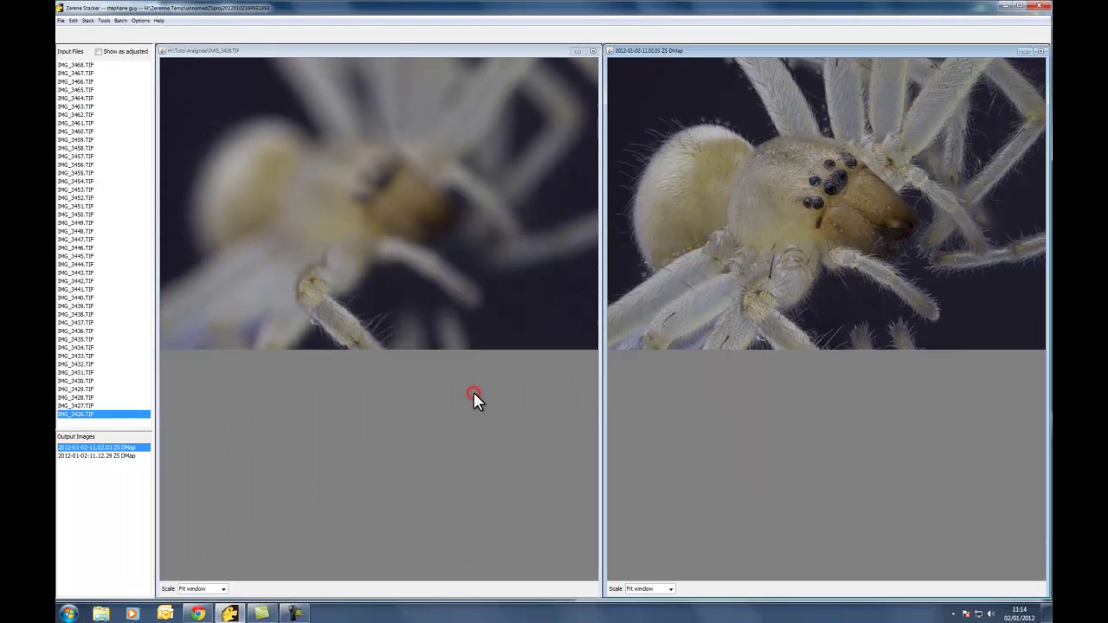
# - Align and stack all images with DMap at a contrast threshold percentile of 31.0
pyautogui.click(88, 20)
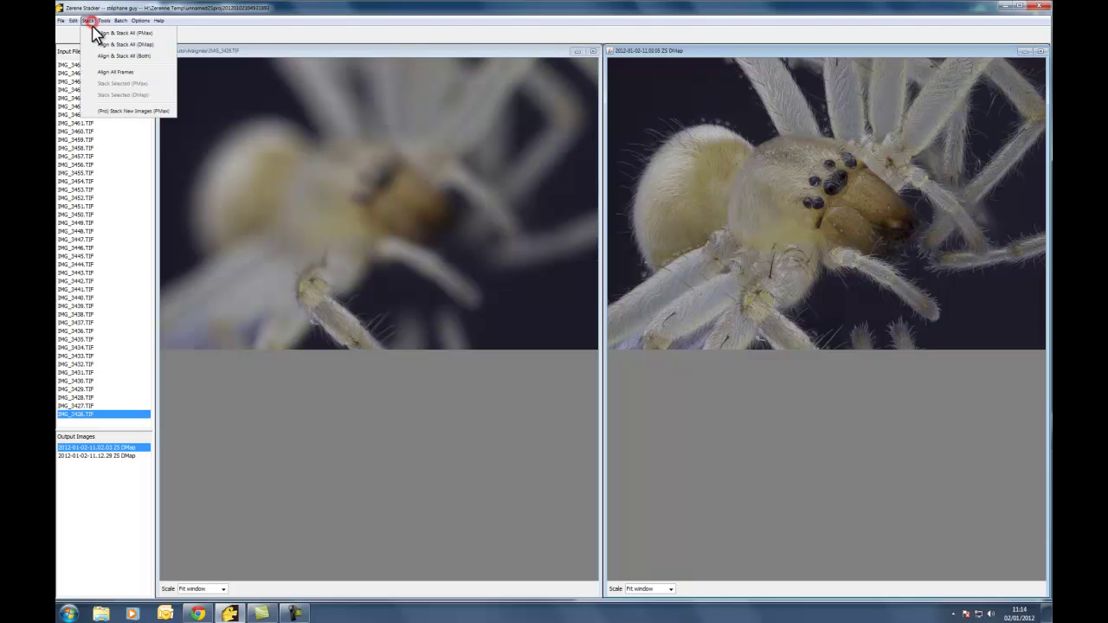
pyautogui.click(106, 44)
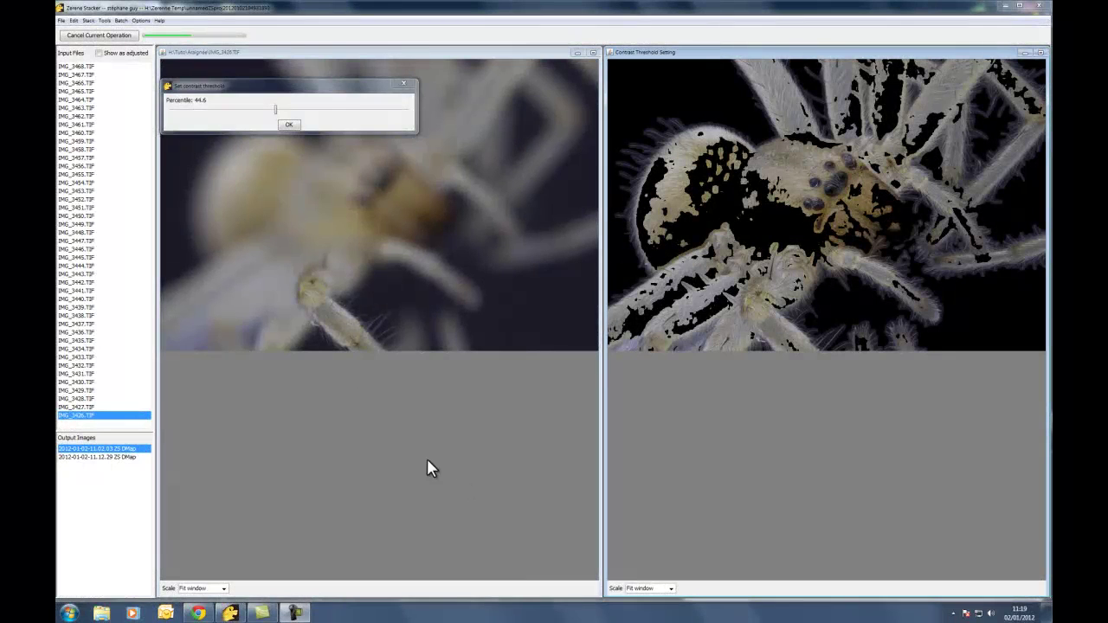
pyautogui.moveTo(335, 90); pyautogui.dragTo(816, 387)
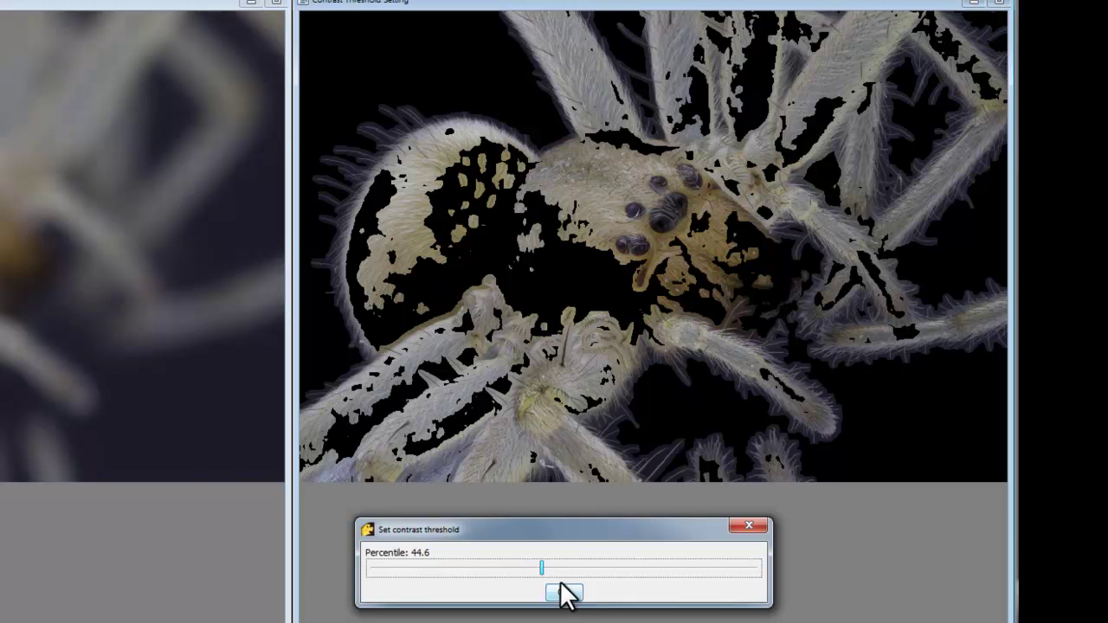
pyautogui.moveTo(560, 570); pyautogui.dragTo(490, 572)
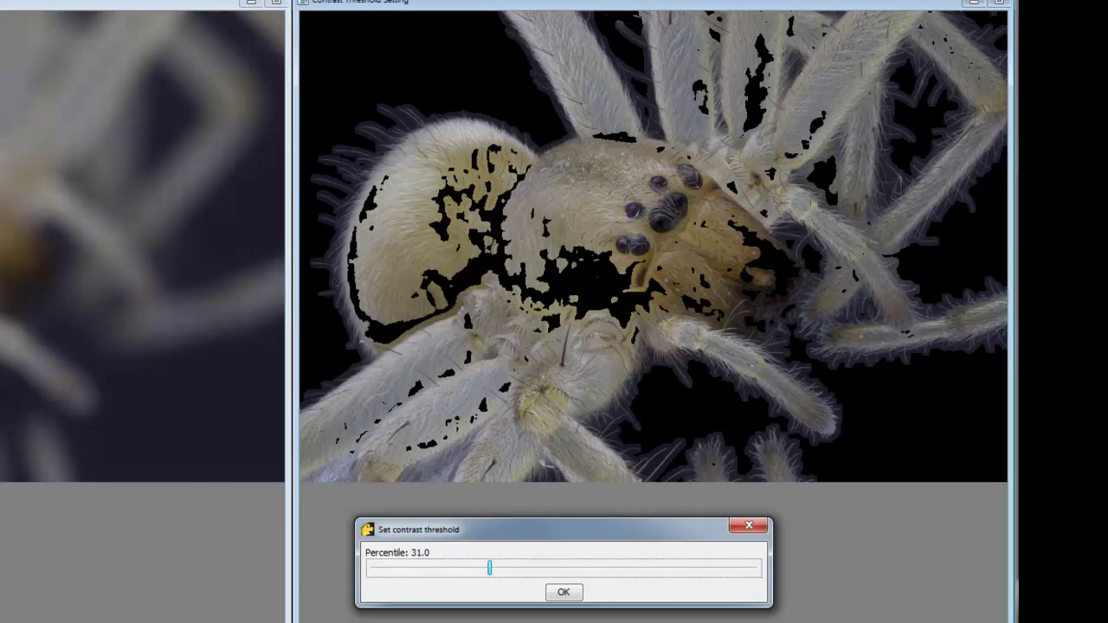
pyautogui.click(565, 595)
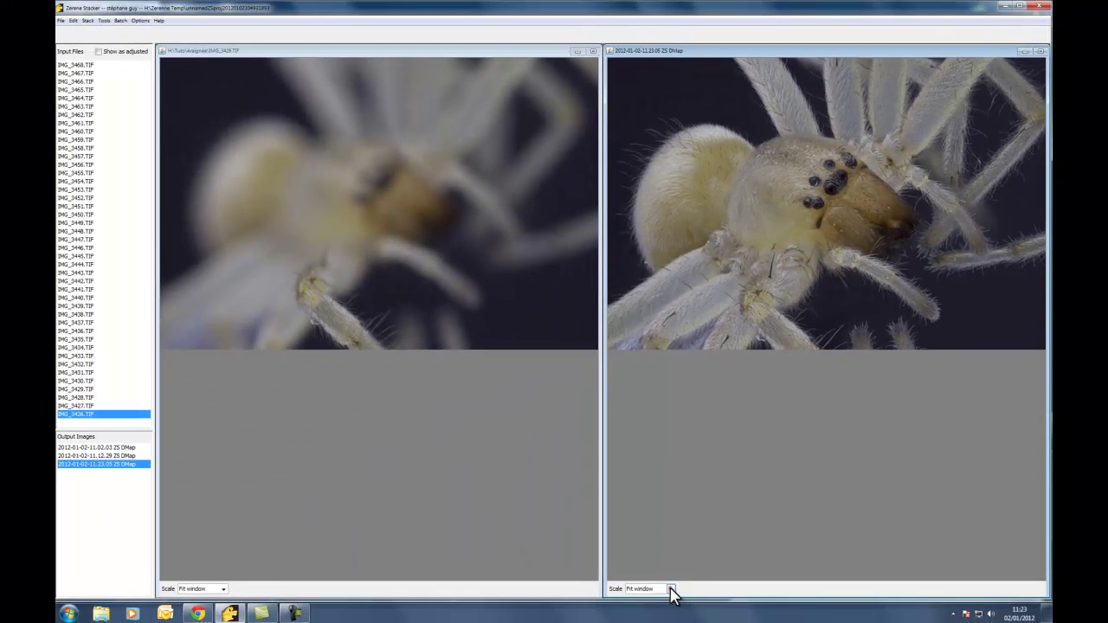
# - Examine the newest DMap output around the spider's eyes and upper legs at 50% scale, then restore the Fit window scale
pyautogui.click(667, 589)
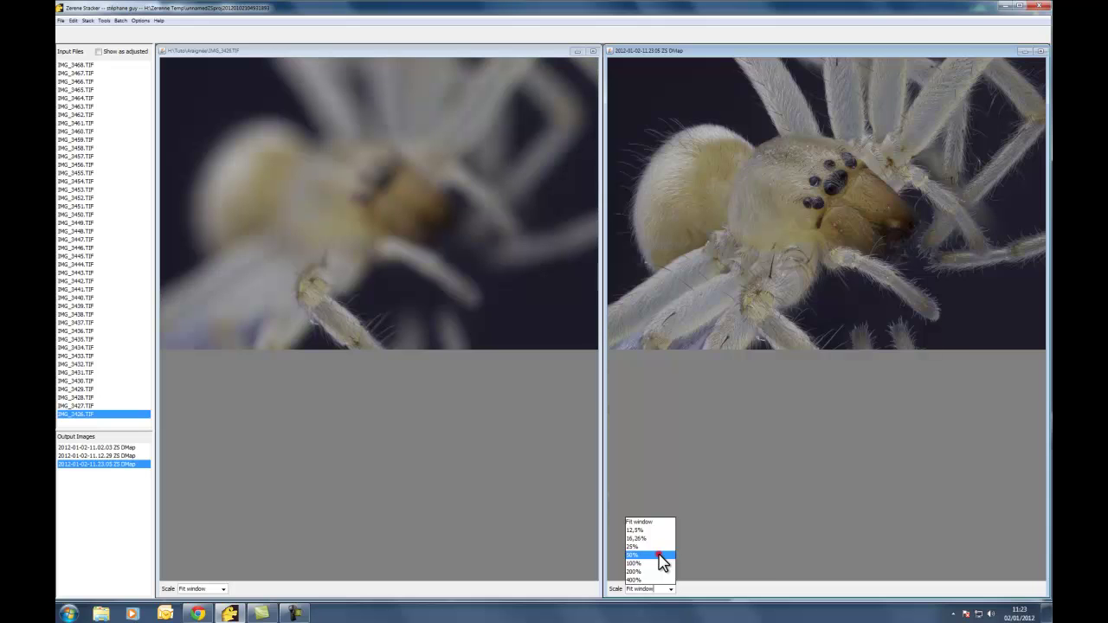
pyautogui.click(660, 555)
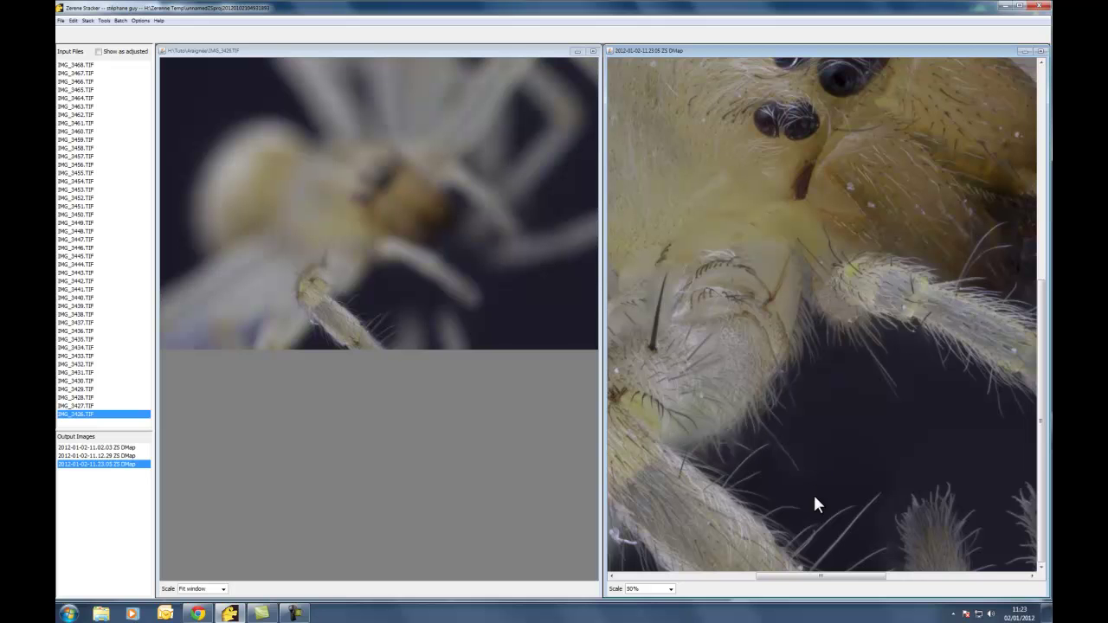
pyautogui.moveTo(1041, 324); pyautogui.dragTo(1050, 137)
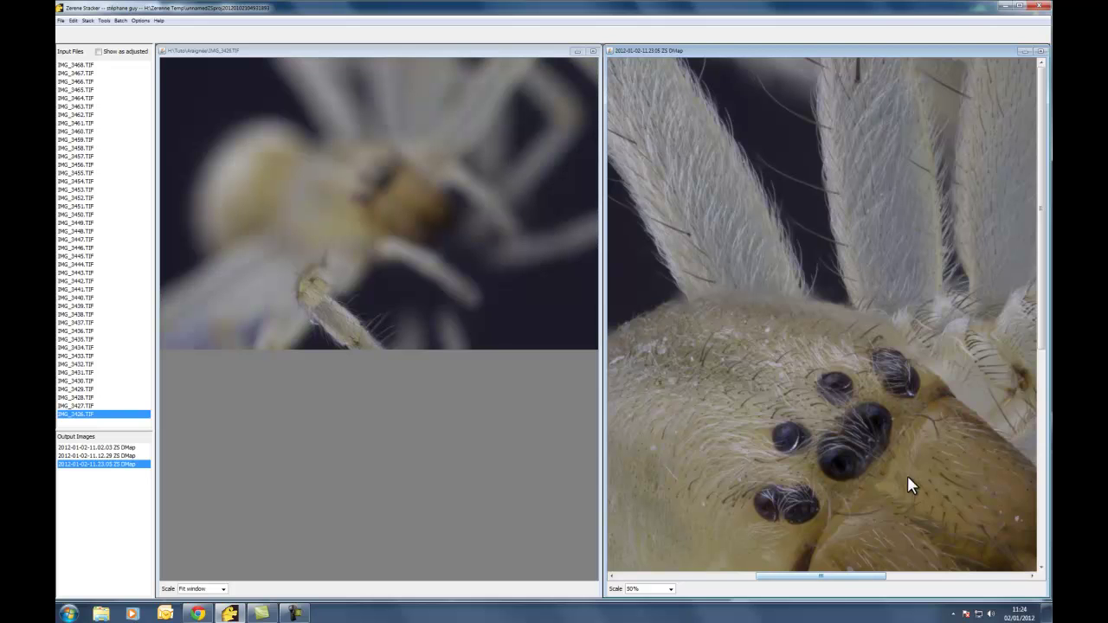
pyautogui.click(671, 588)
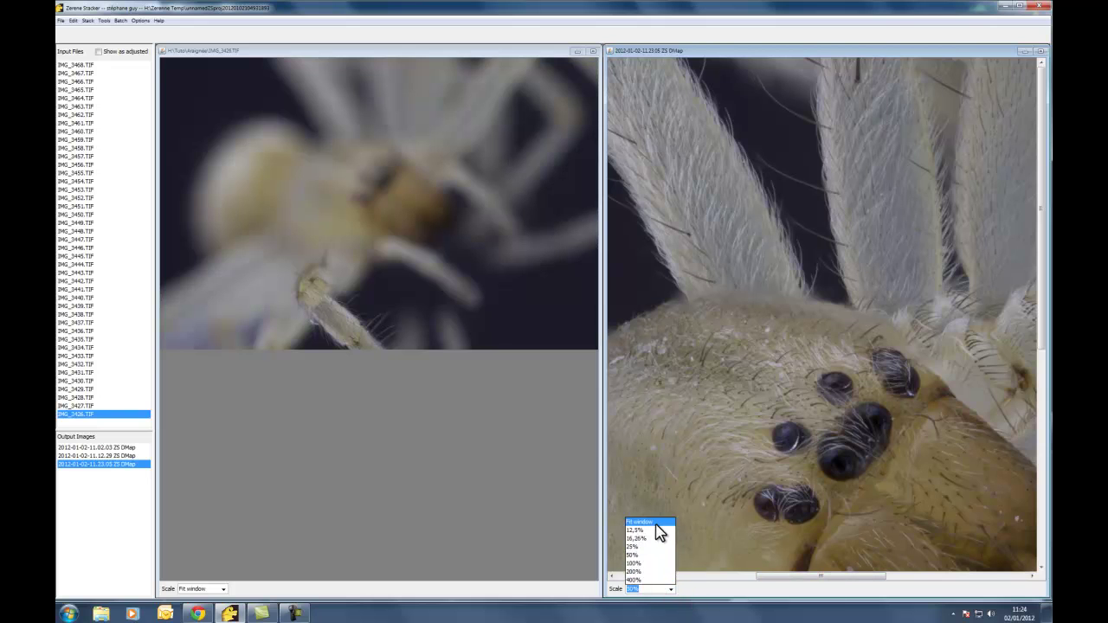
pyautogui.click(655, 521)
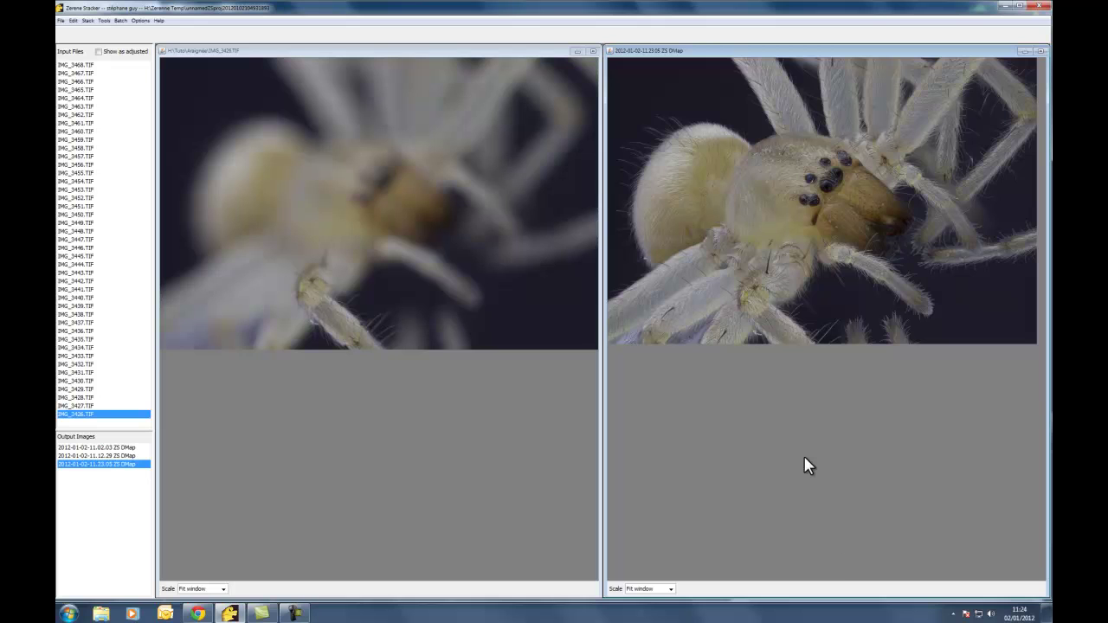